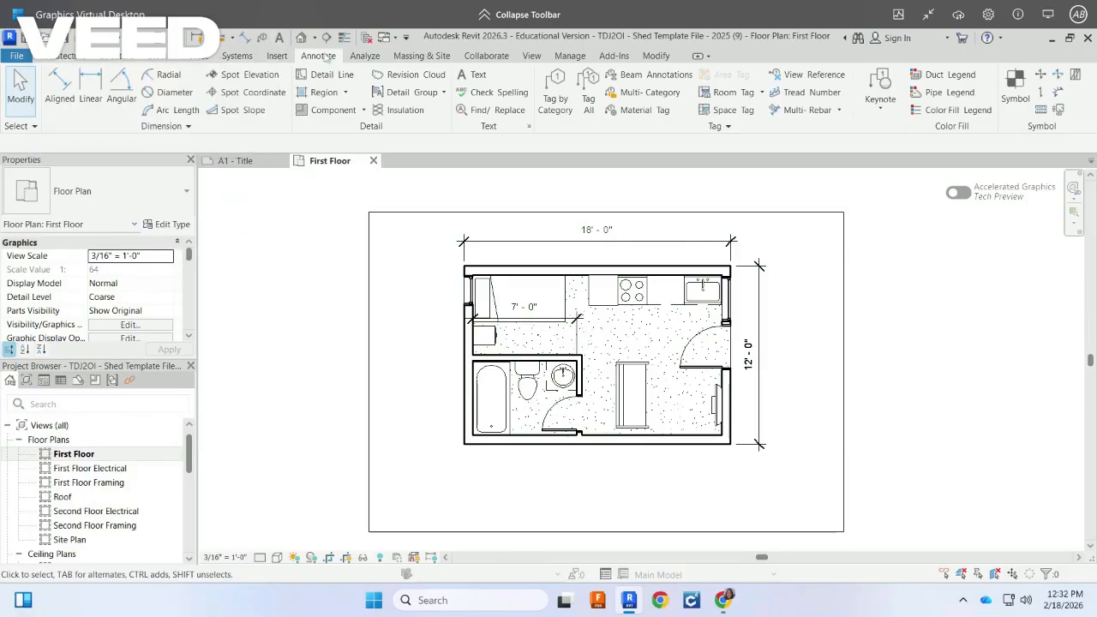
left_click(478, 77)
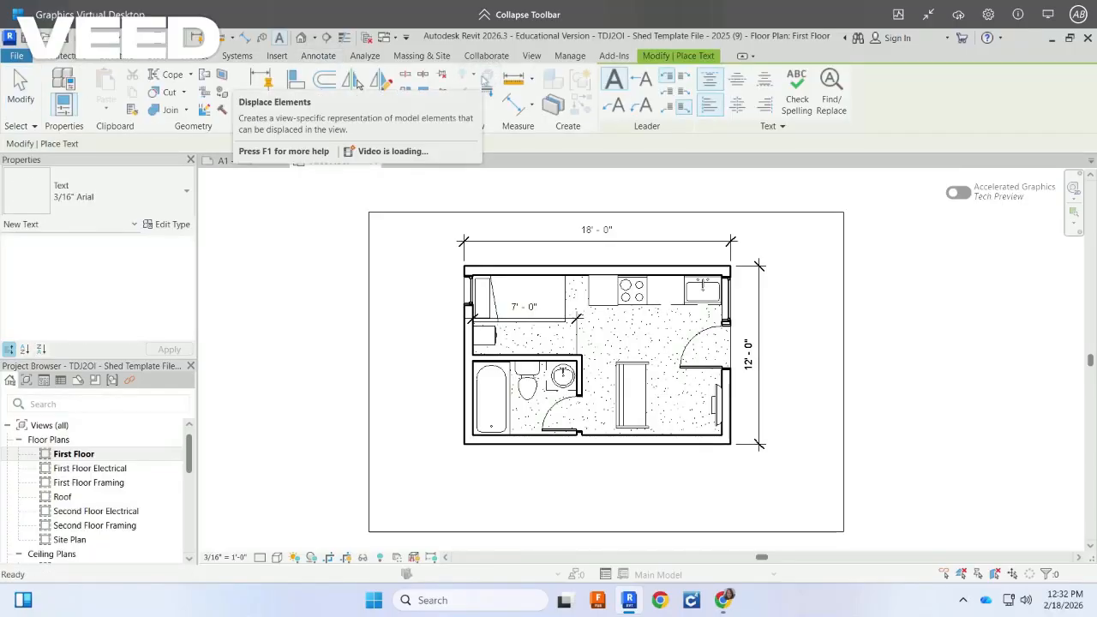
left_click(129, 193)
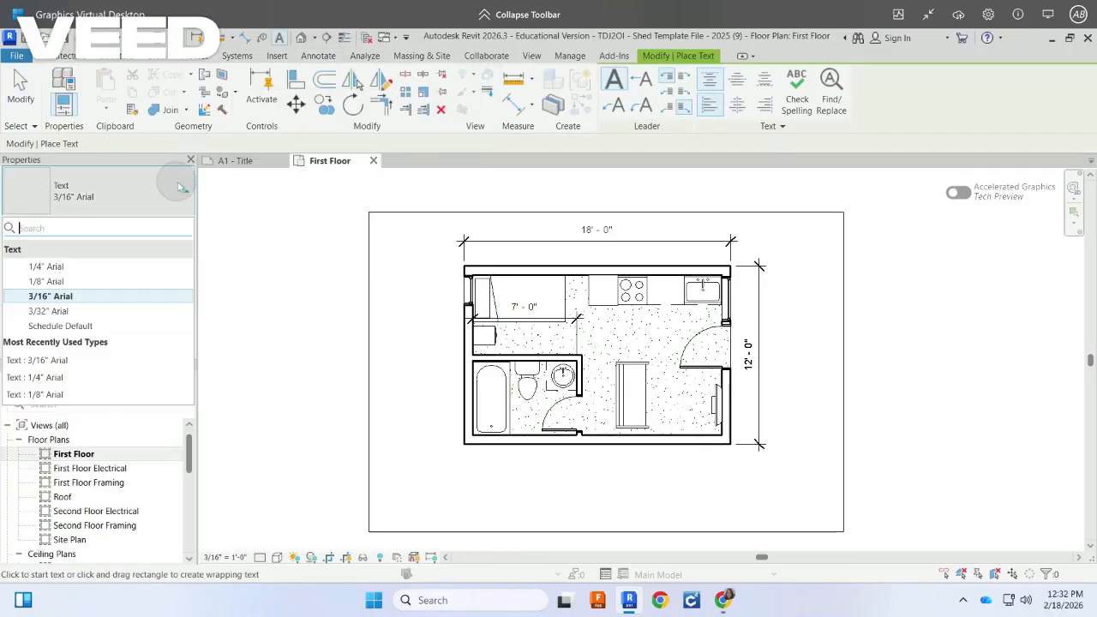
left_click(84, 311)
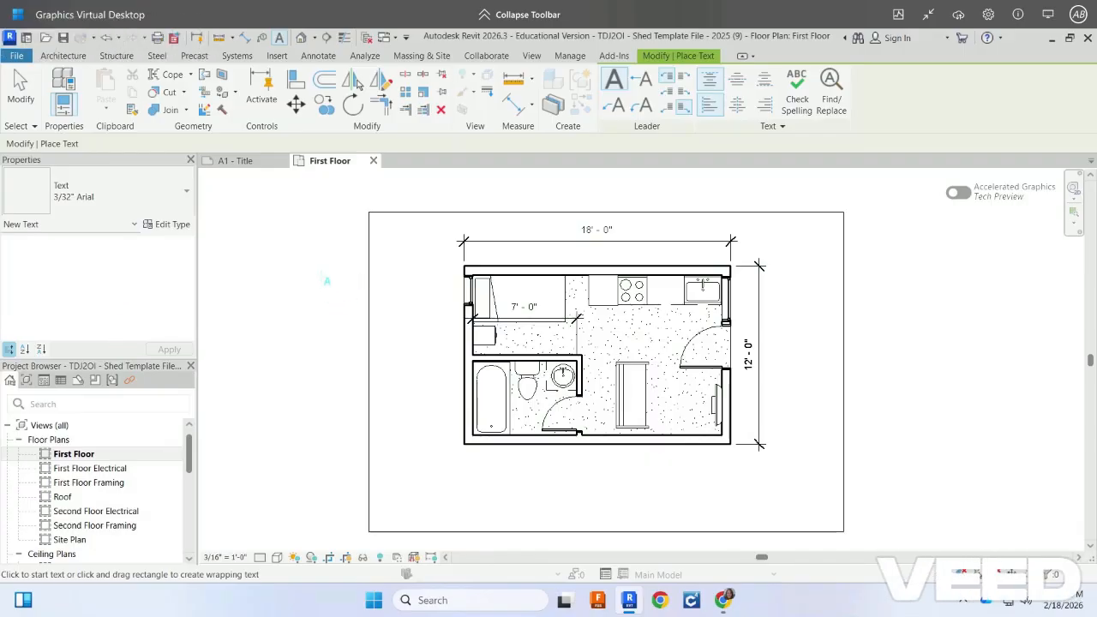
left_click(618, 327)
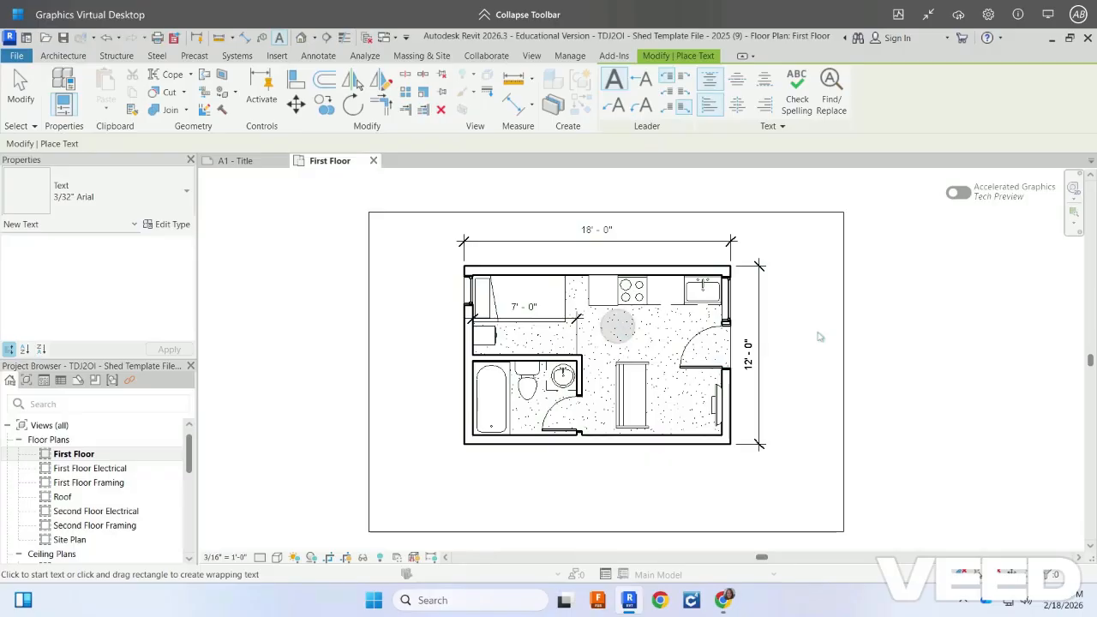
left_click(965, 332)
key("f")
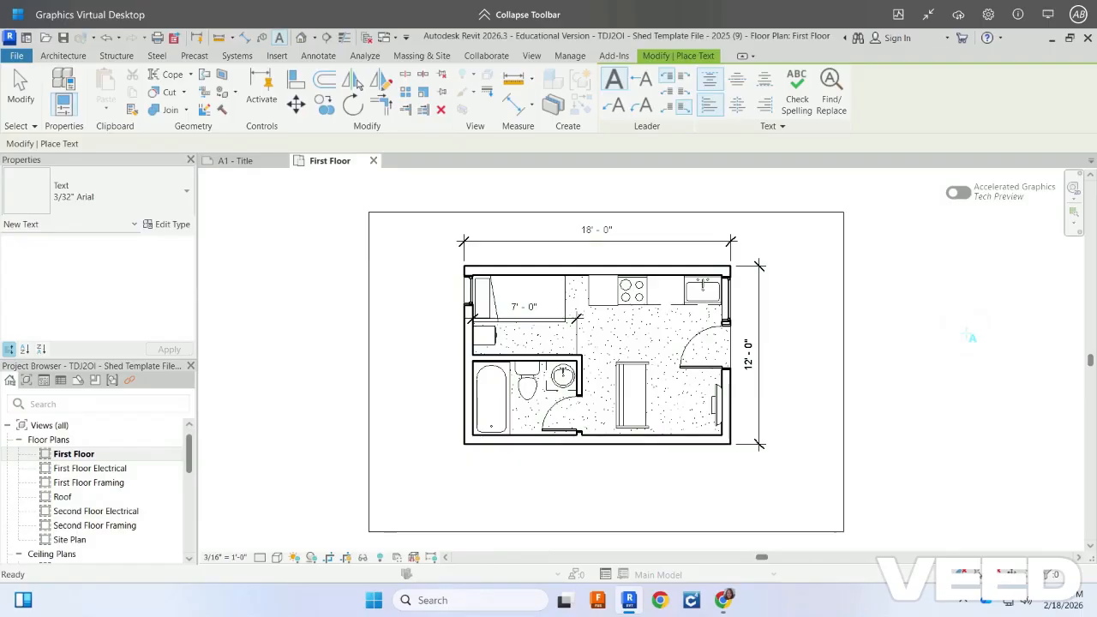
key("d")
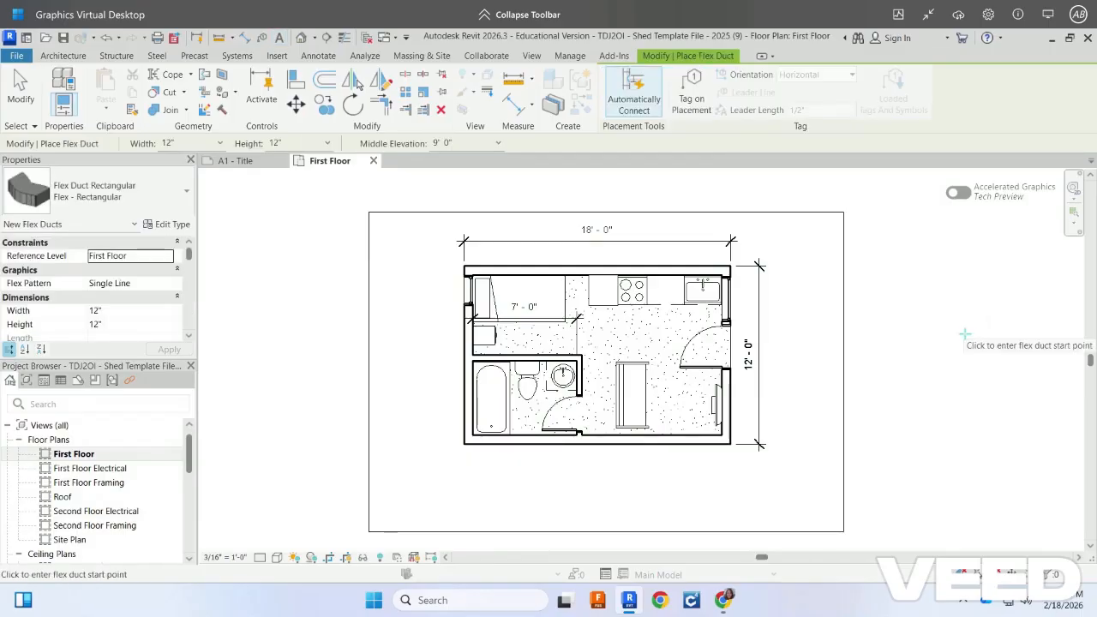
key("t")
key("x")
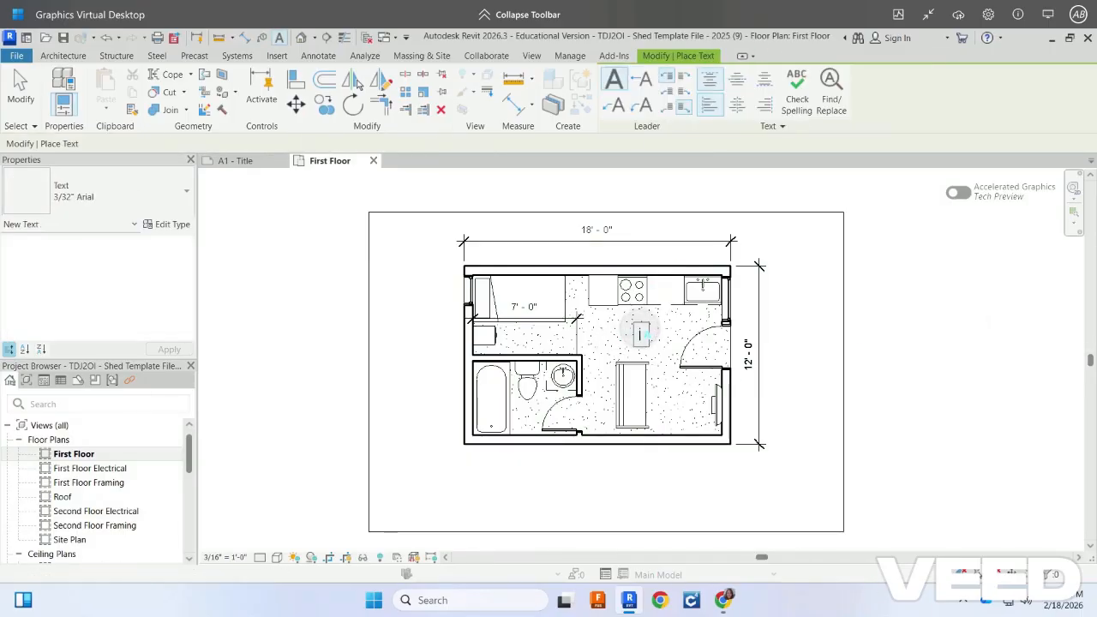
left_click(638, 328)
type("drea")
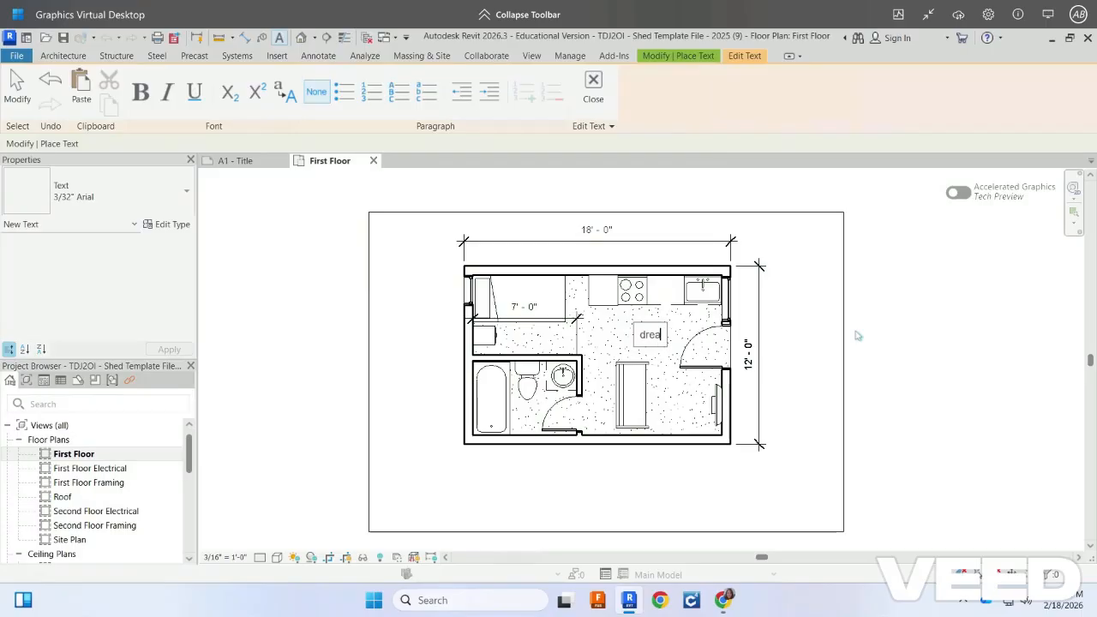
key("BackSpace")
key("BackSpace")
key("BackSpace")
key("BackSpace")
left_click(453, 263)
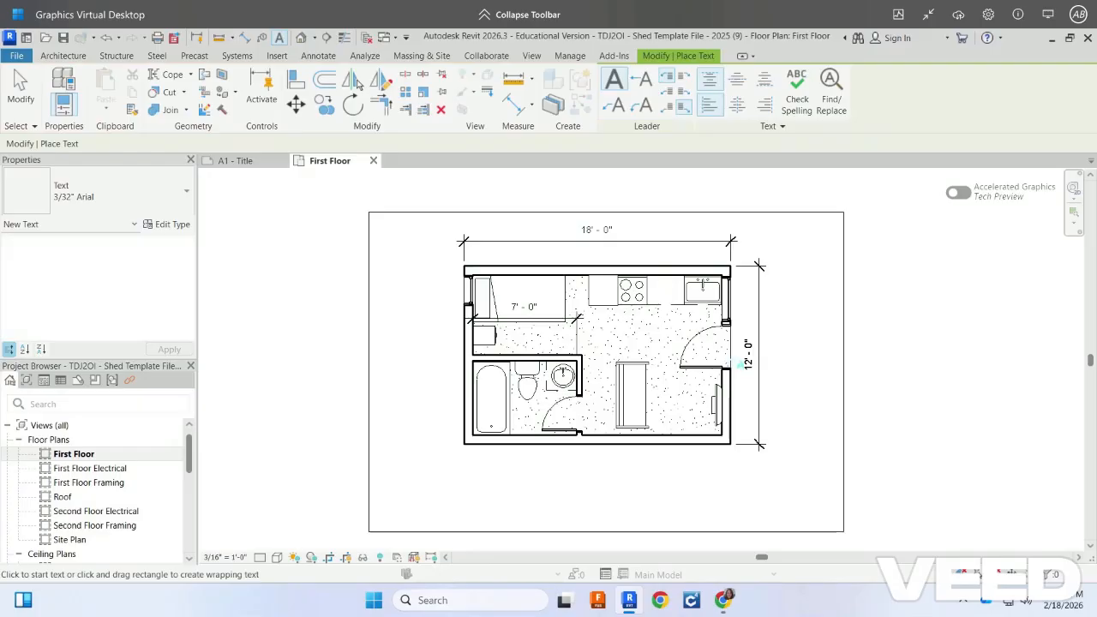
key("Escape")
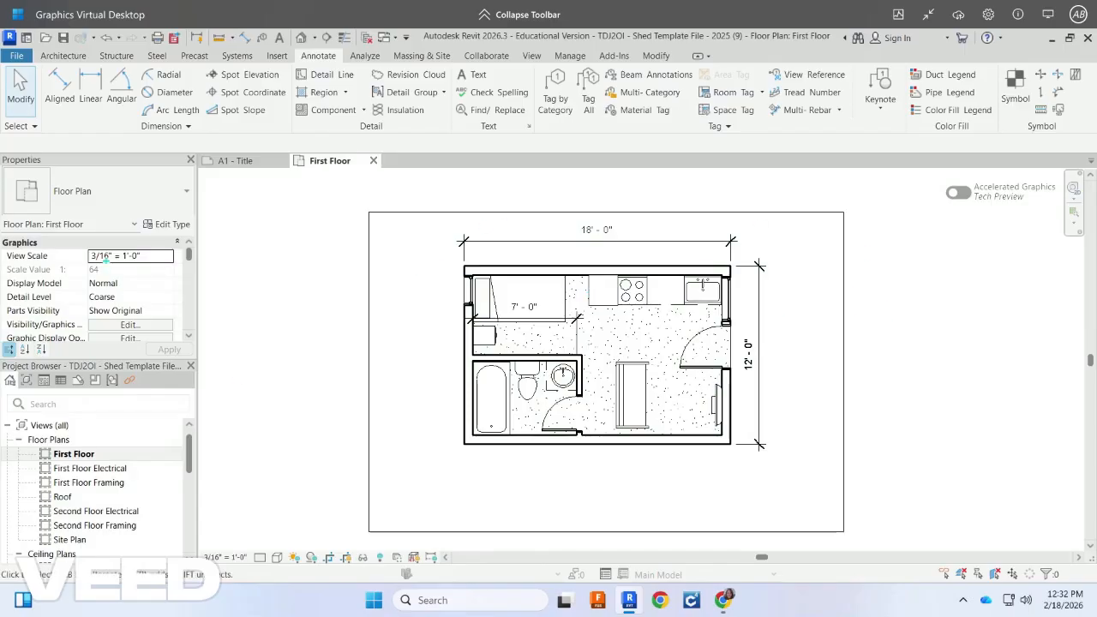
left_click(167, 256)
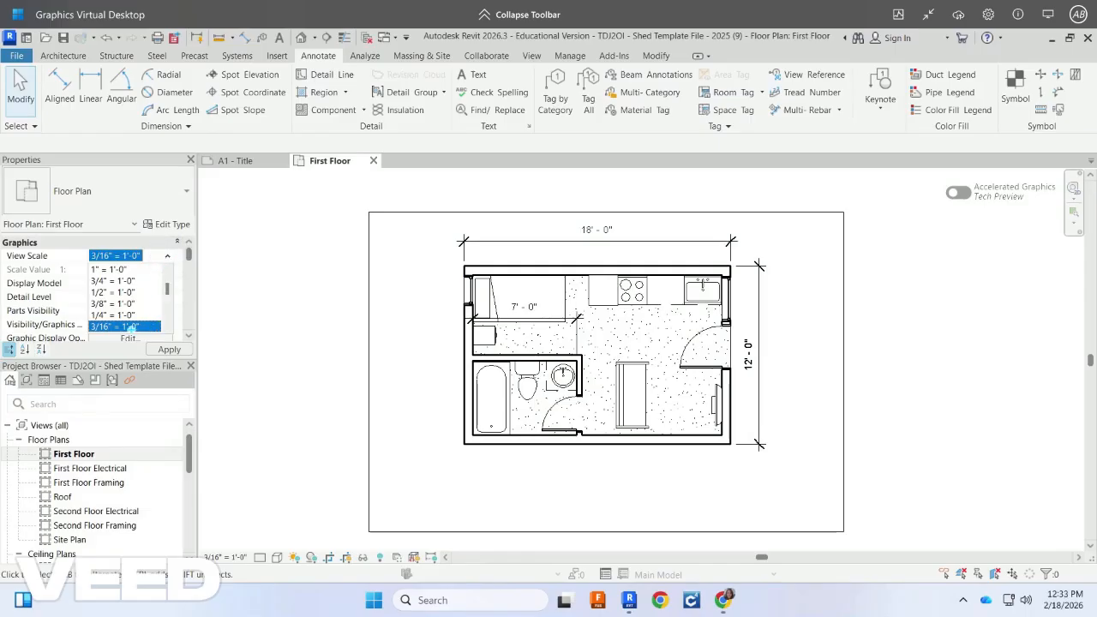
scroll(130, 328, "down", 1)
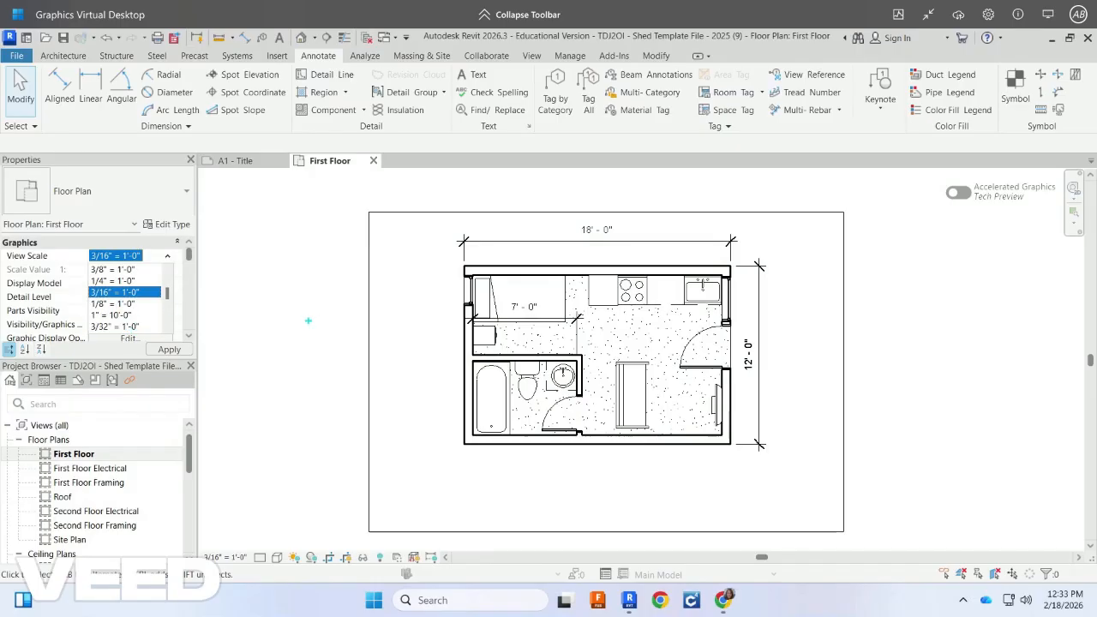
left_click(316, 289)
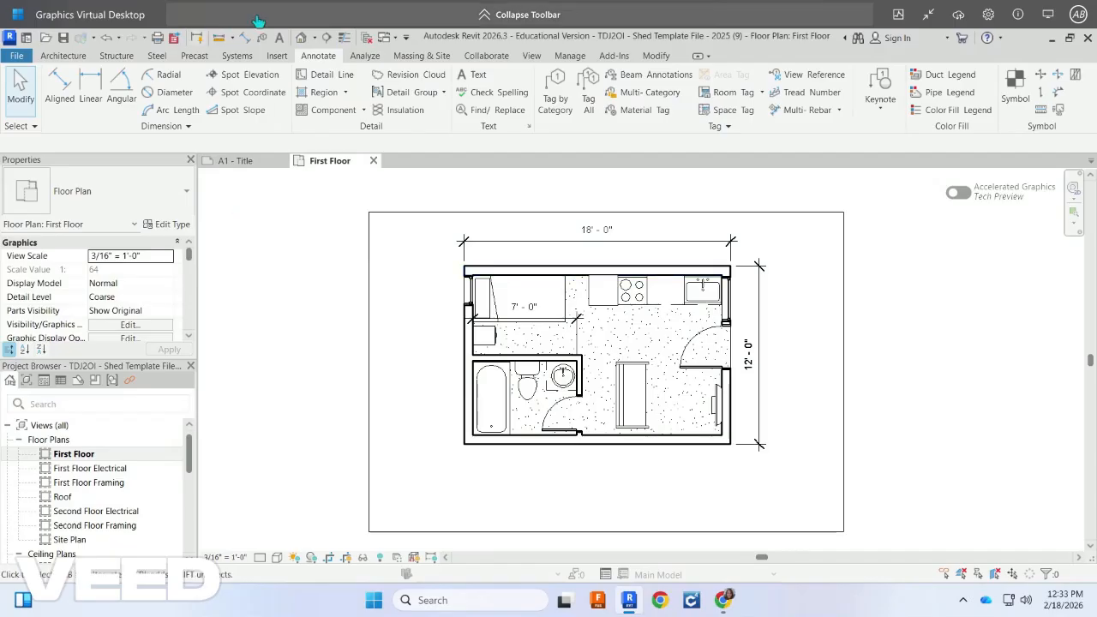
Add the text note KITCHEN in 1/8" Arial on the open floor just below the stove.
left_click(280, 36)
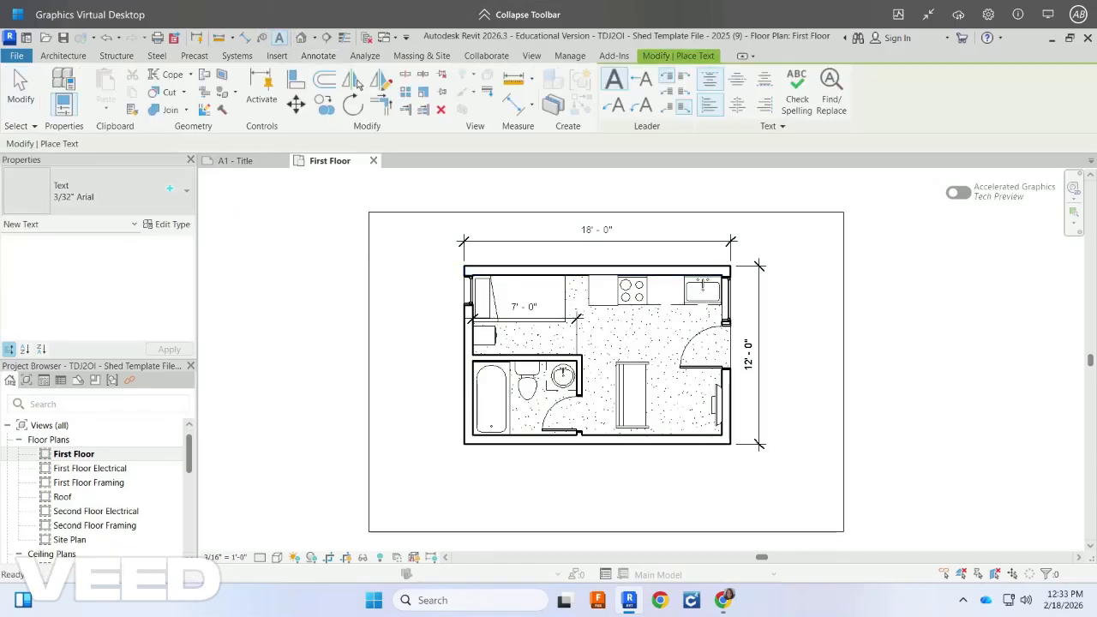
left_click(169, 188)
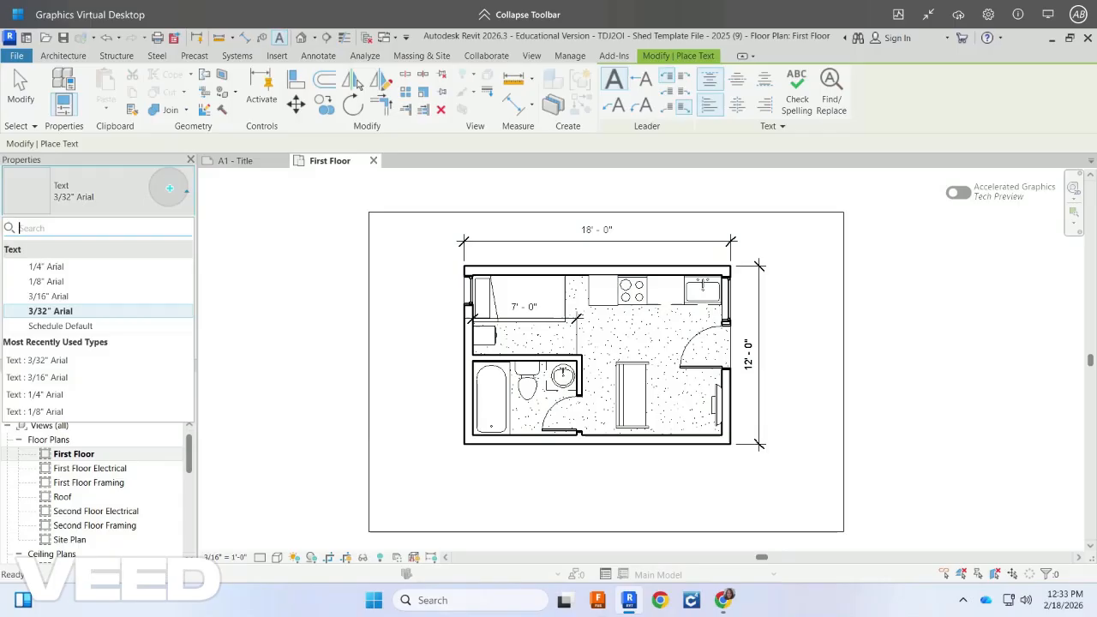
left_click(91, 281)
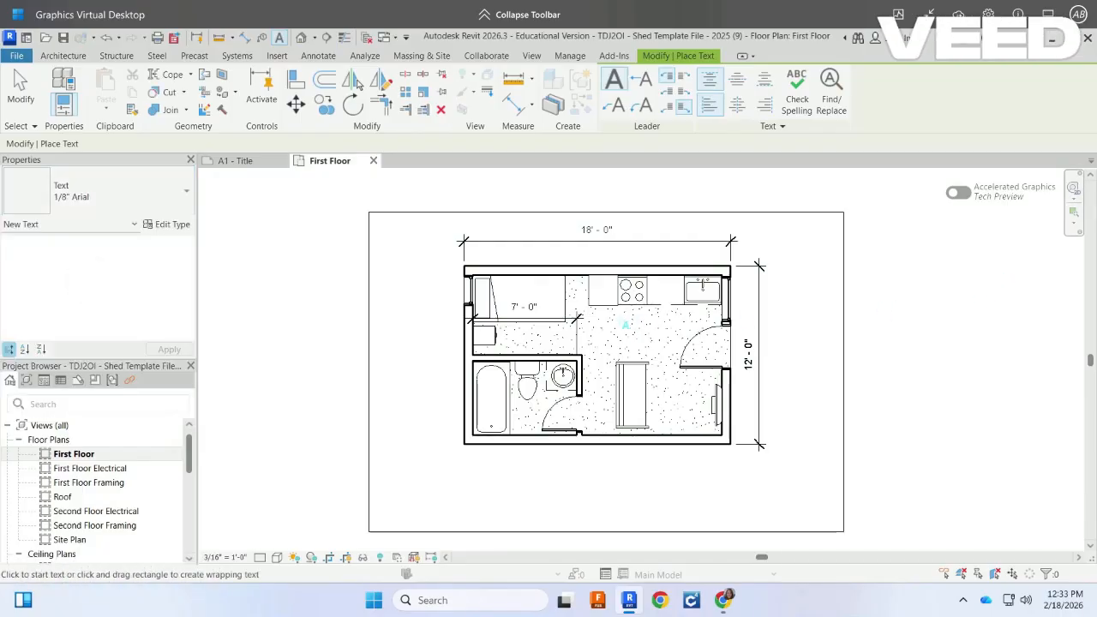
left_click(616, 324)
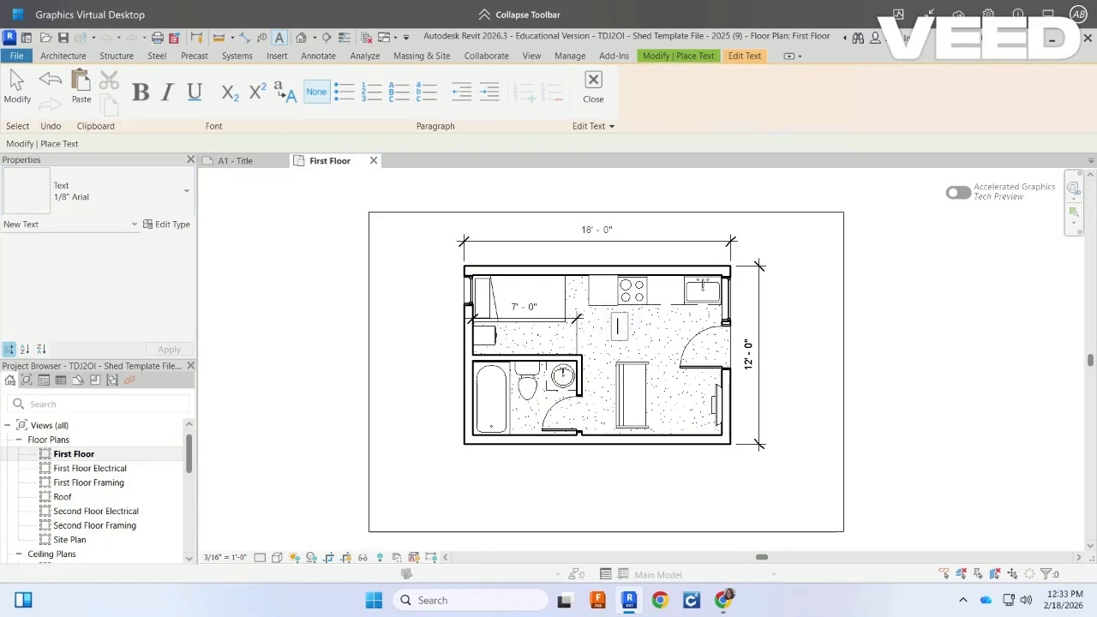
type("KITCHEN")
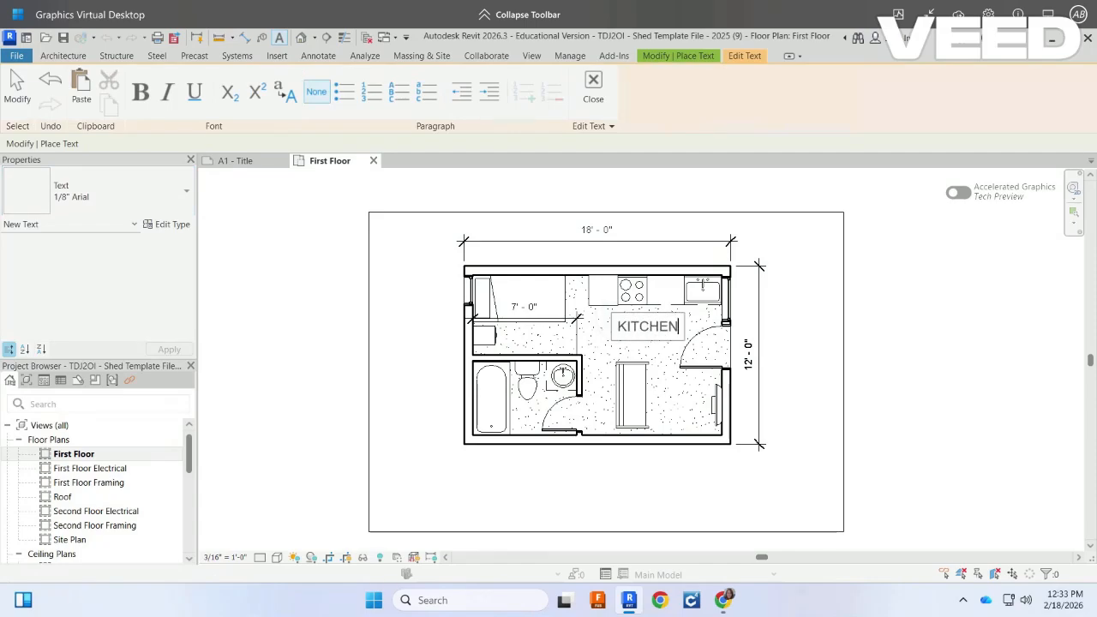
left_click(880, 396)
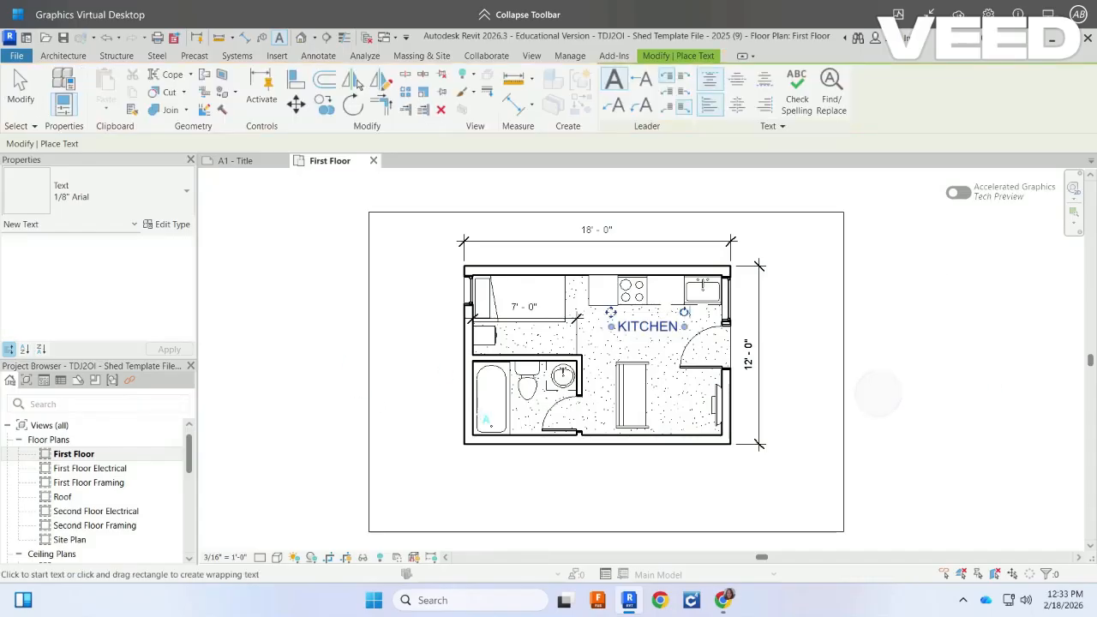
Add a BATH text note in the bathroom and move it over the bathtub, clear of the door swing.
left_click(512, 411)
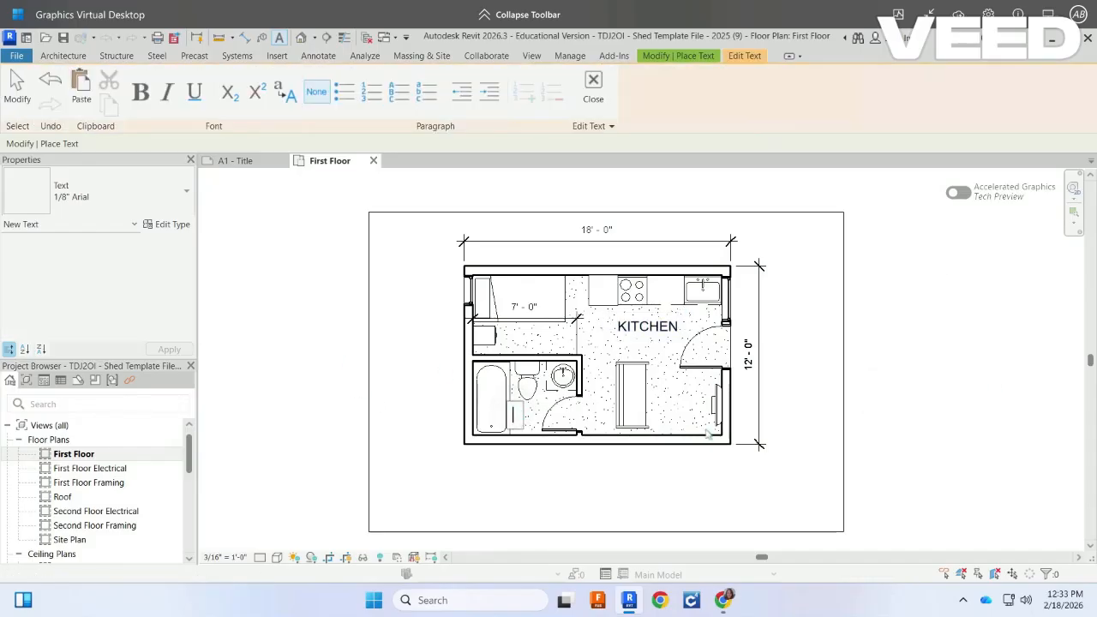
type("BATH")
left_click(846, 369)
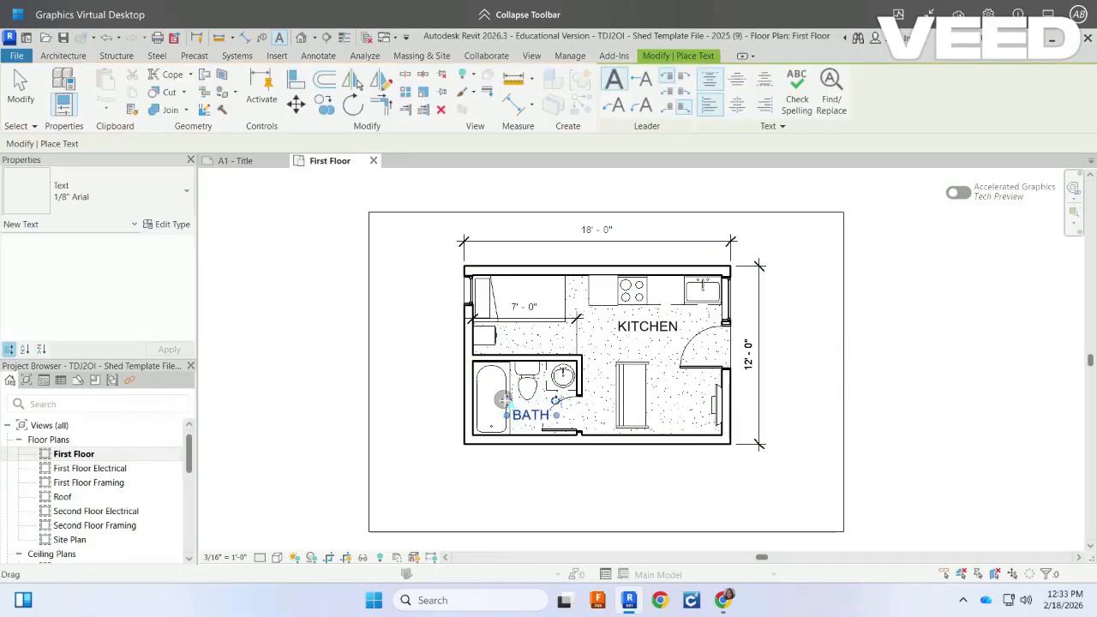
left_click_drag(504, 399, 472, 394)
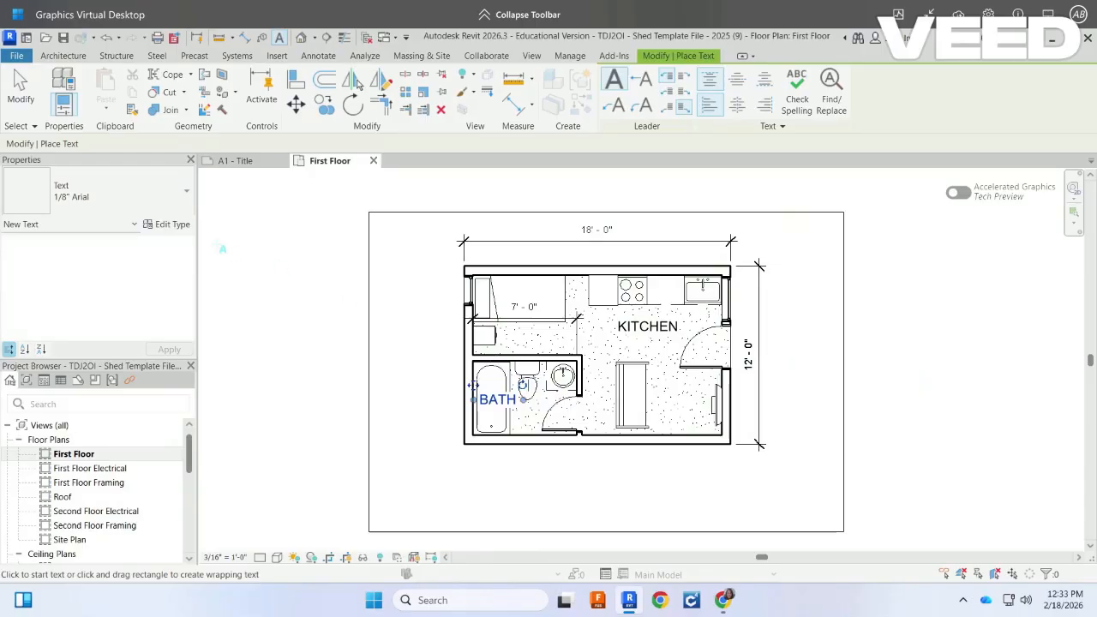
Add the door size note 28x80 in 3/32" Arial at the bathroom door and shift it slightly up off the door panel.
left_click(175, 196)
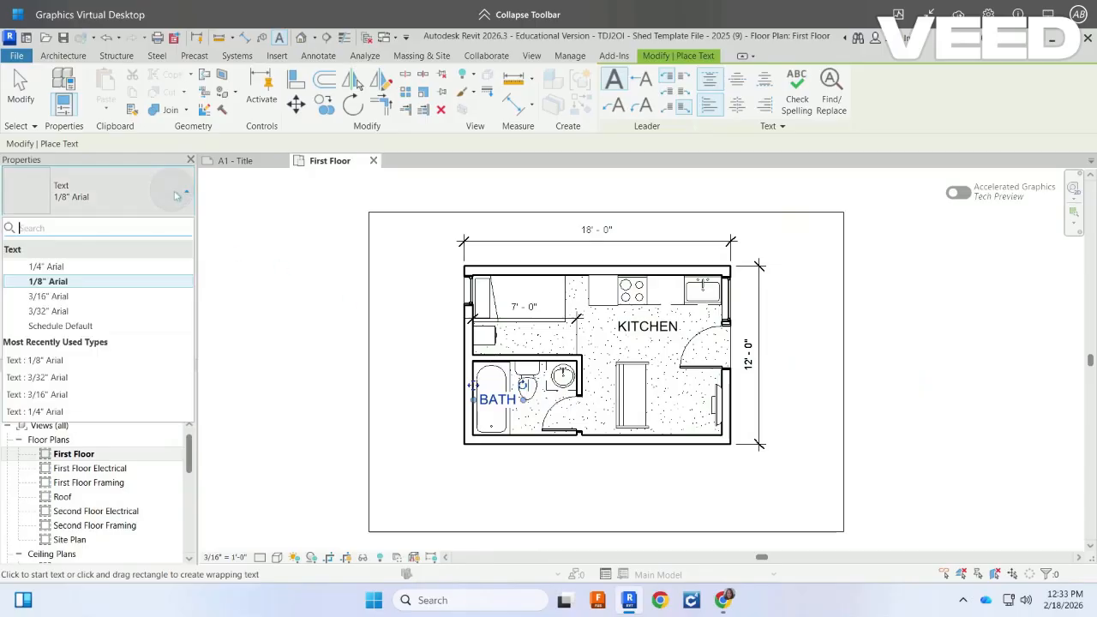
left_click(81, 314)
scroll(568, 434, "up", 1)
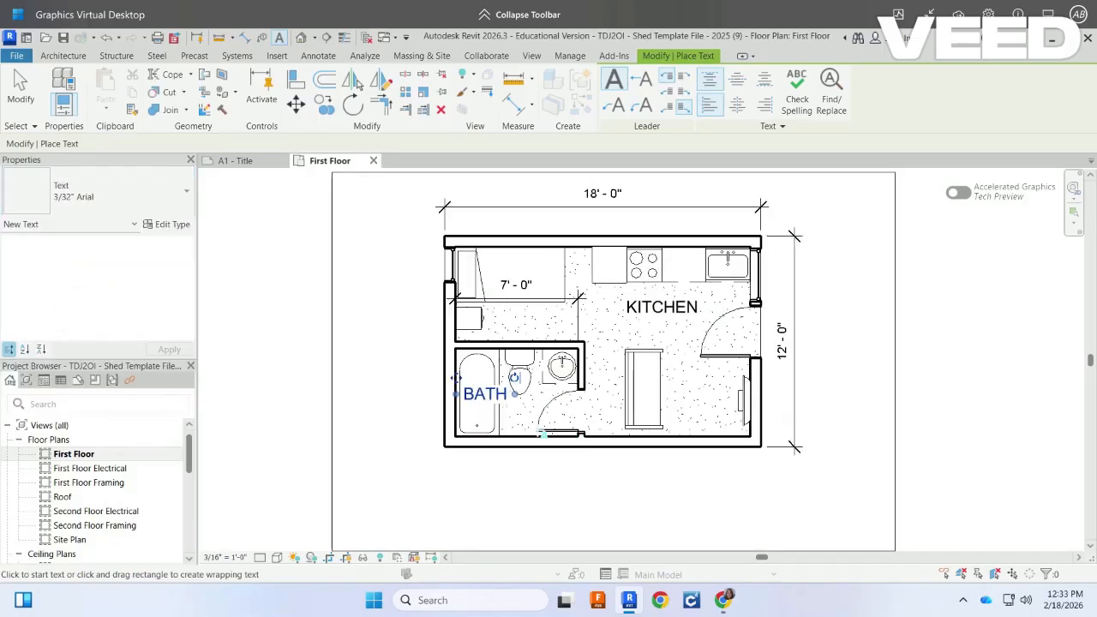
left_click(549, 426)
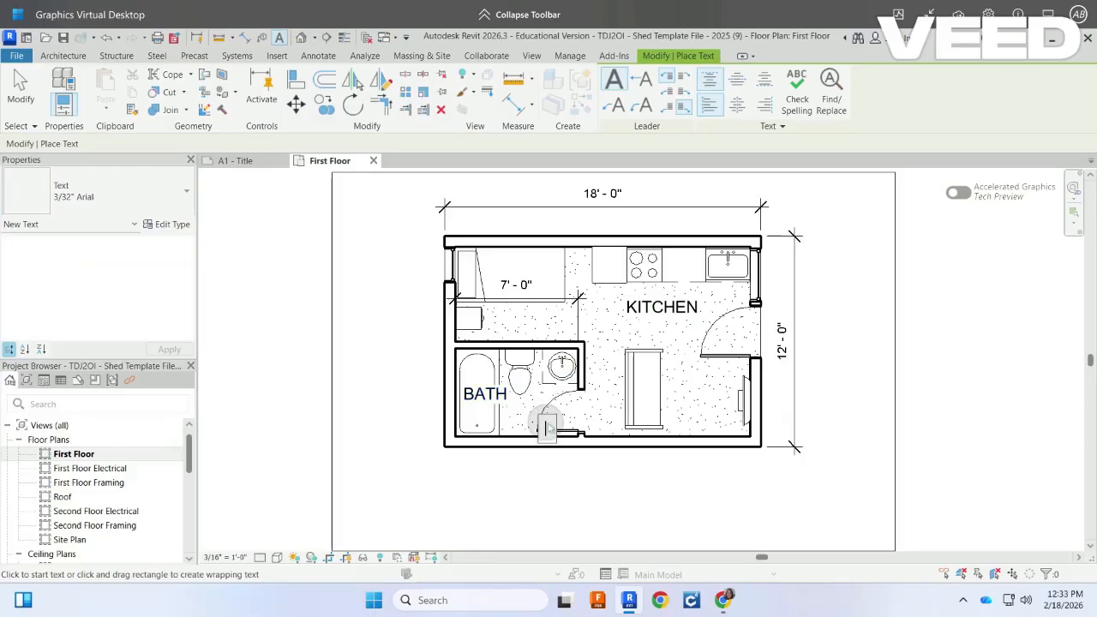
type("28x")
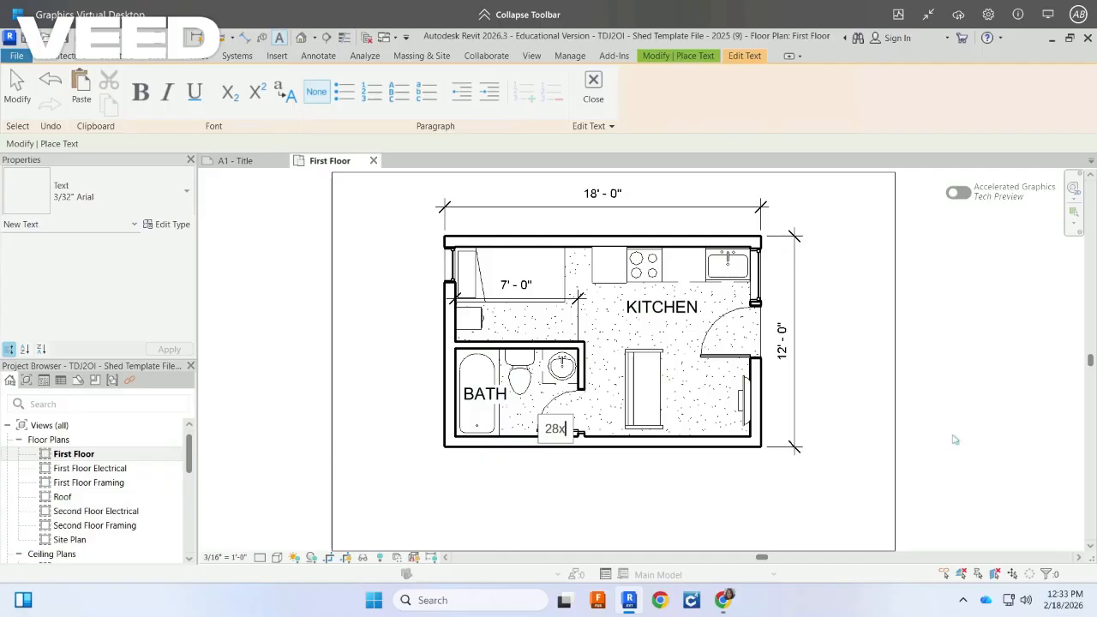
type("80")
left_click(857, 406)
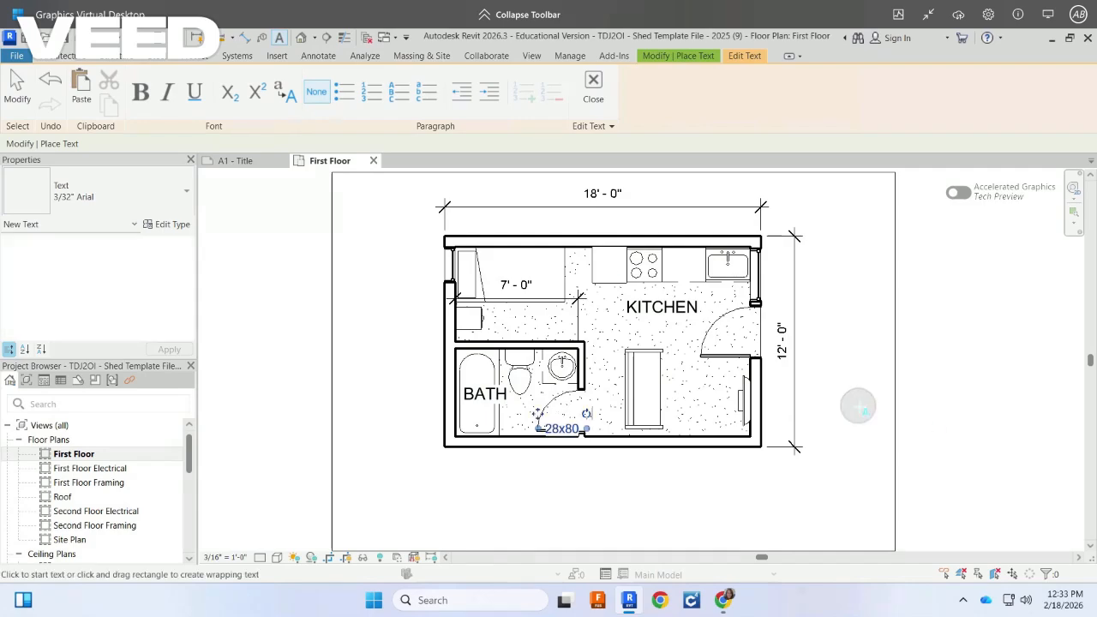
scroll(548, 413, "up", 2)
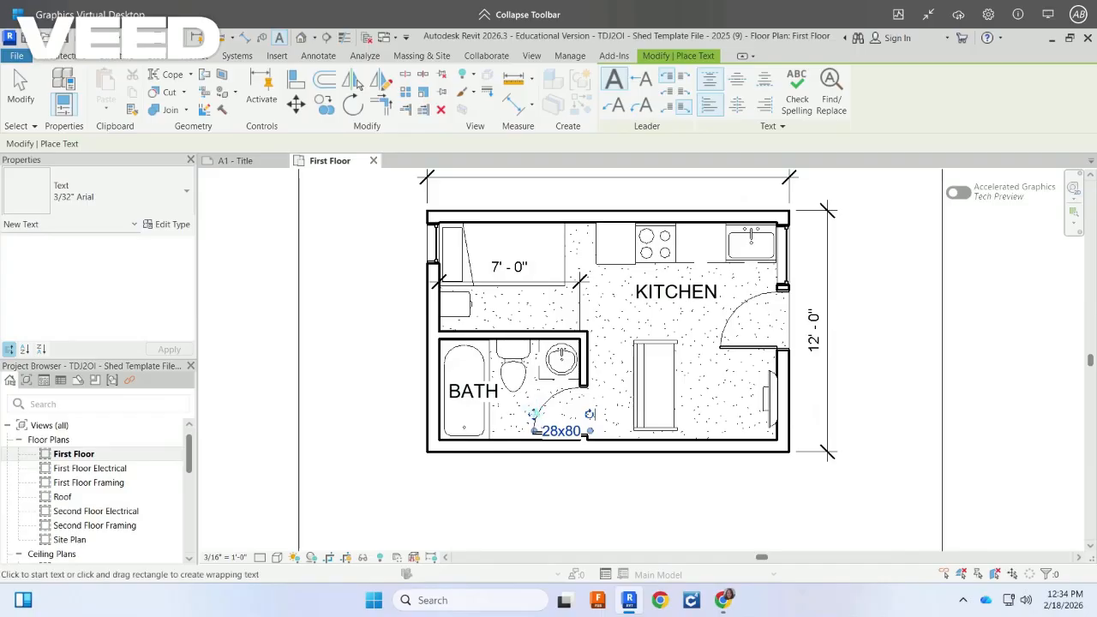
left_click_drag(534, 413, 533, 408)
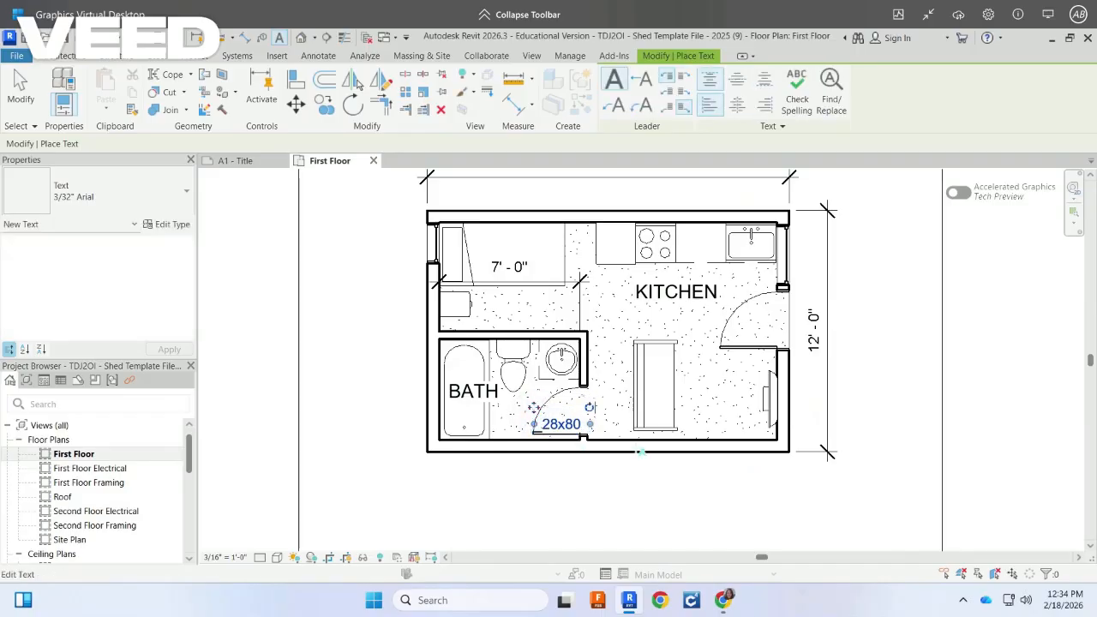
Duplicate the 3/32" Arial text type as 1/16" Arial and set its text size to 1/16".
left_click(170, 229)
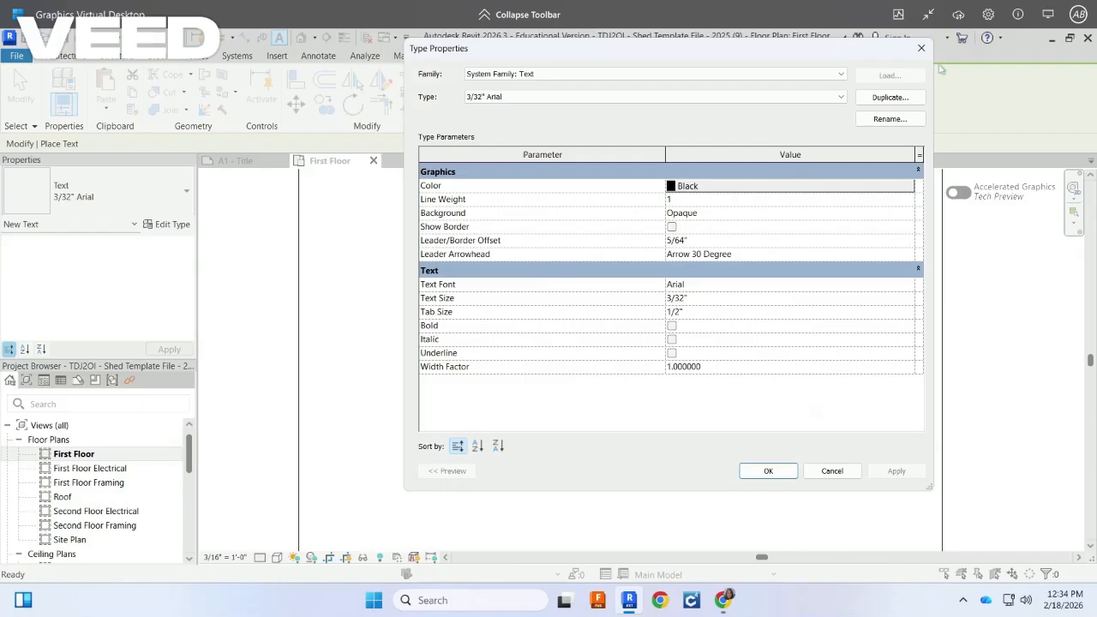
left_click(887, 97)
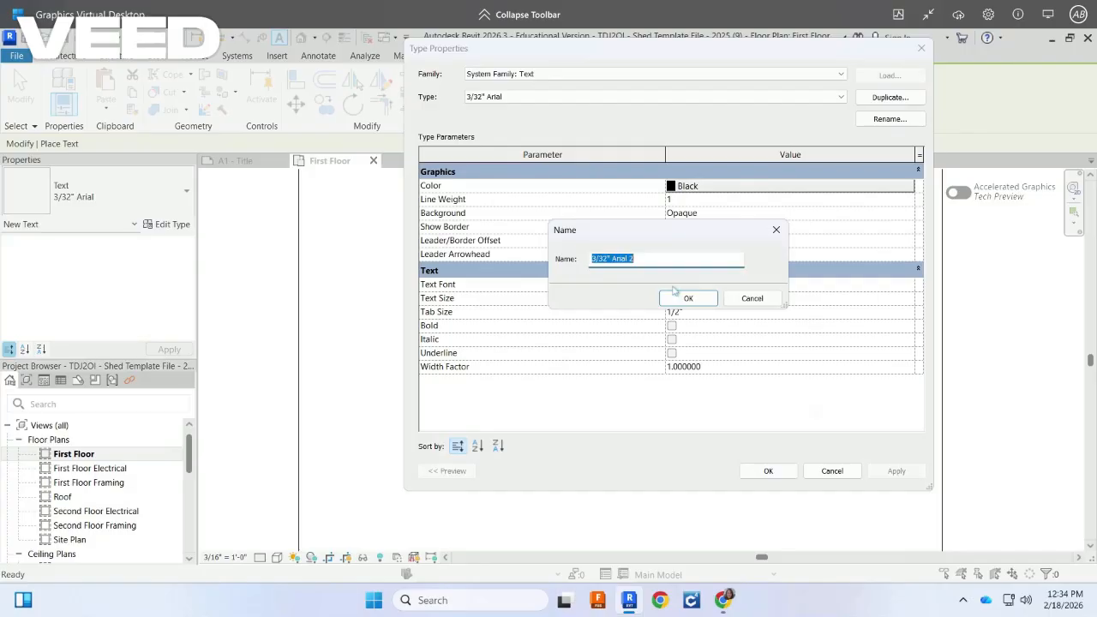
type("1/16\" Ar")
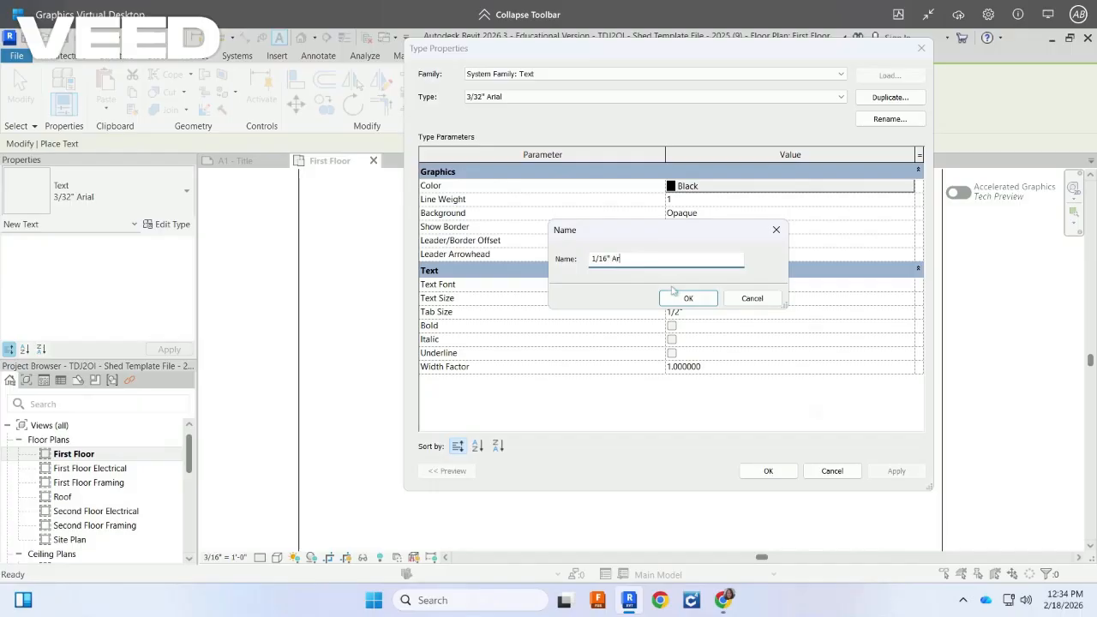
left_click(688, 298)
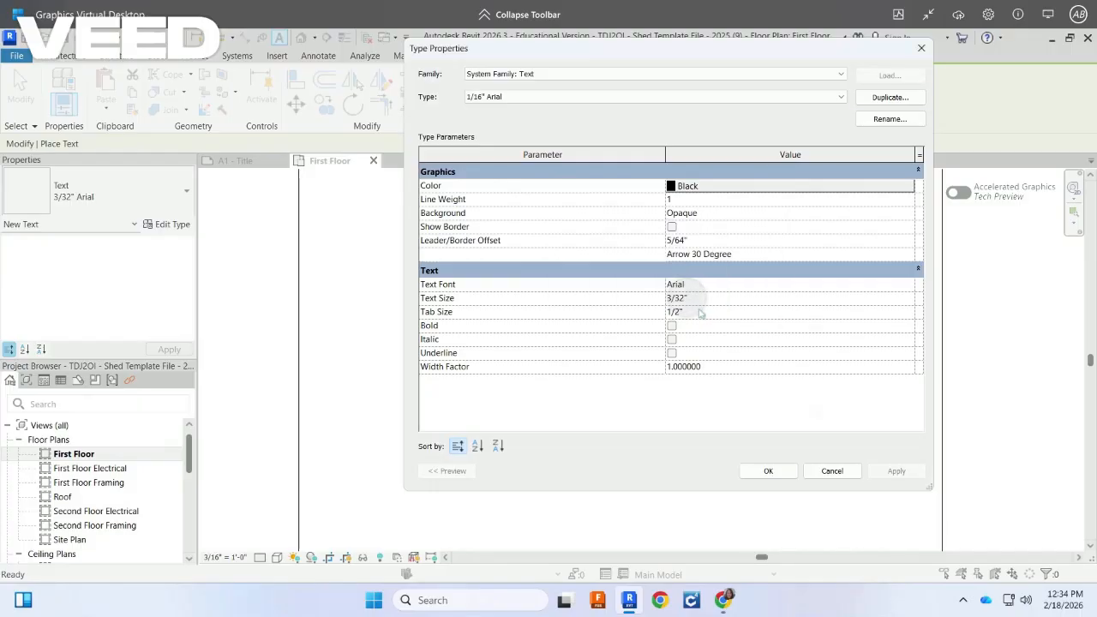
left_click(745, 305)
type("1/16")
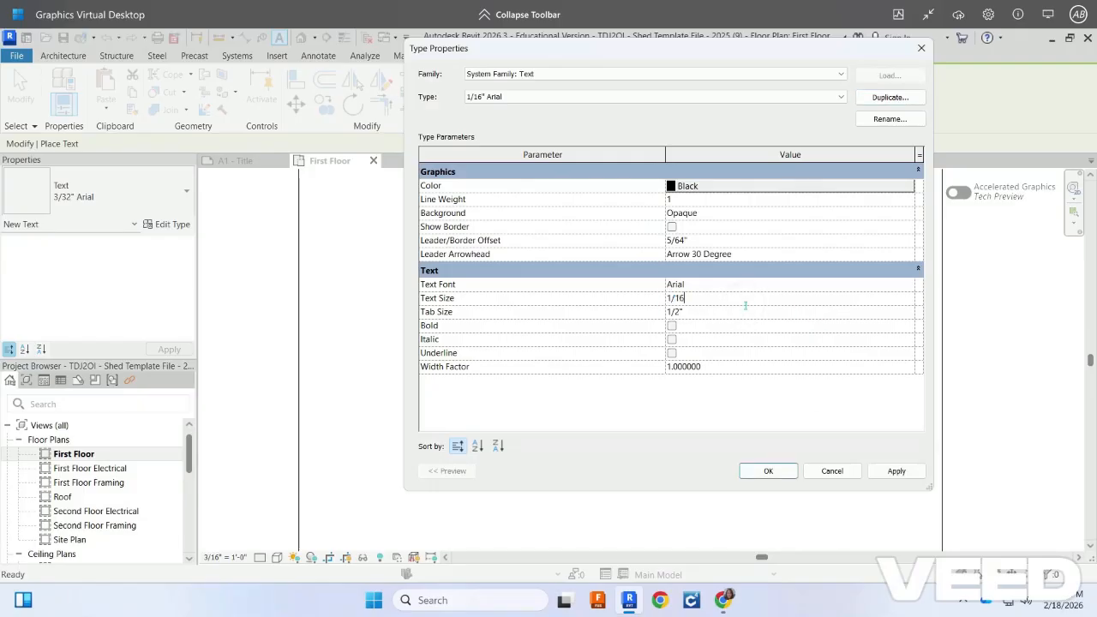
left_click(896, 470)
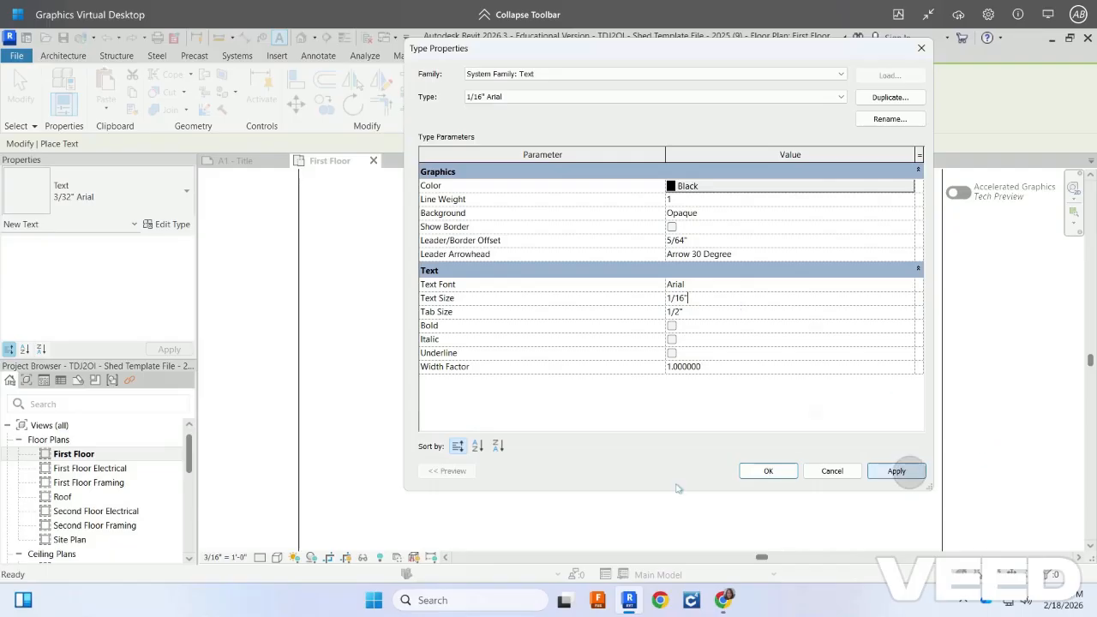
Accept the new text type's properties and change the bathroom door's 28x80 note to 1/16" Arial.
left_click(771, 471)
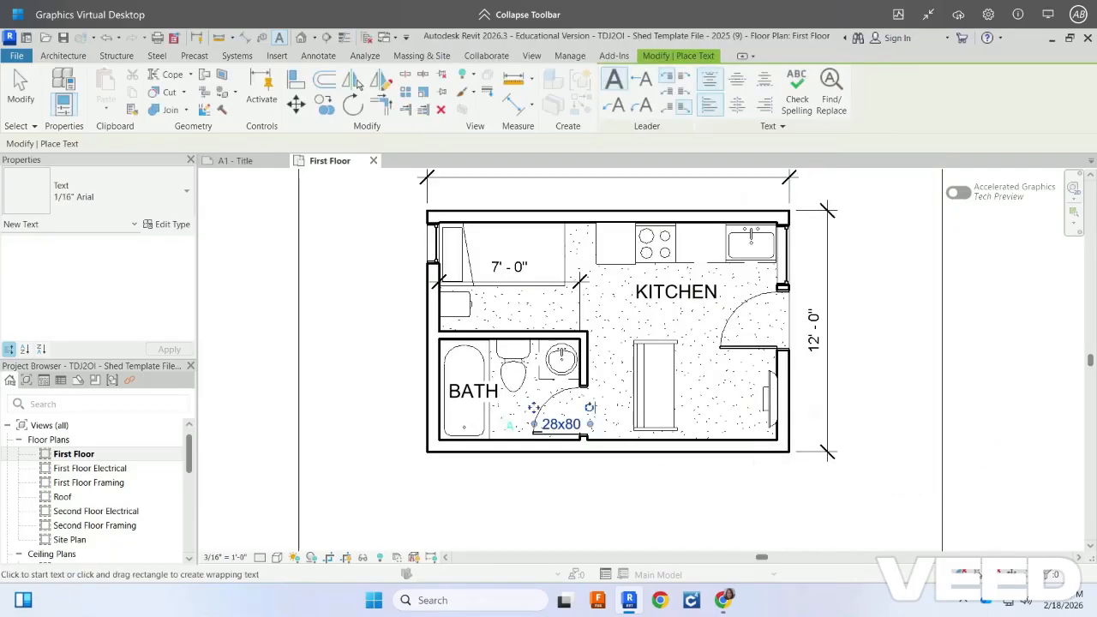
left_click(271, 375)
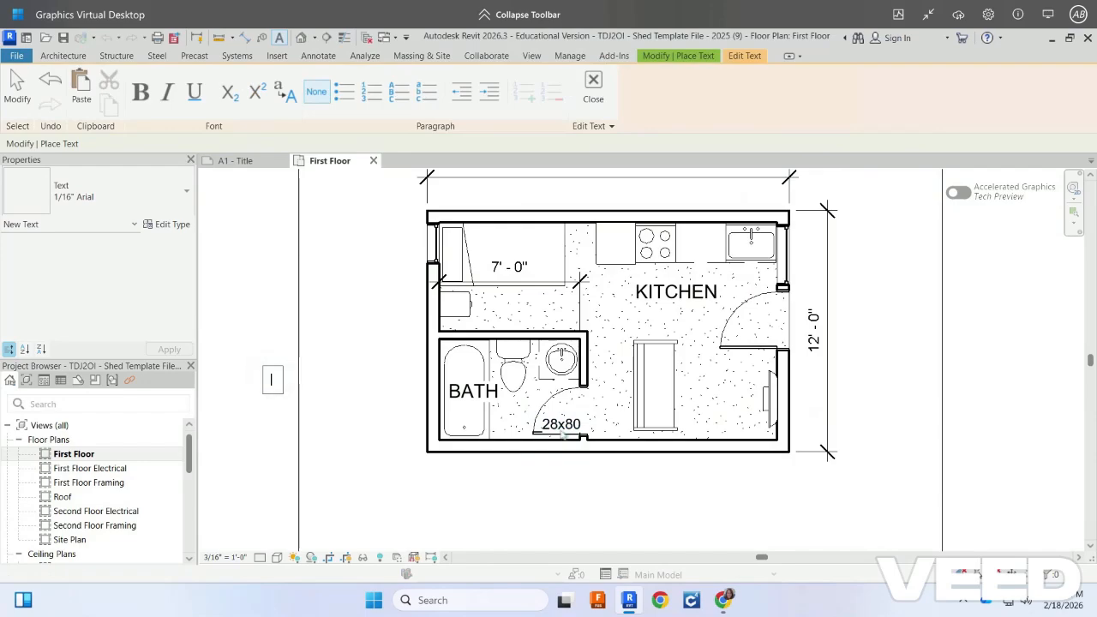
left_click(565, 421)
left_click(565, 424)
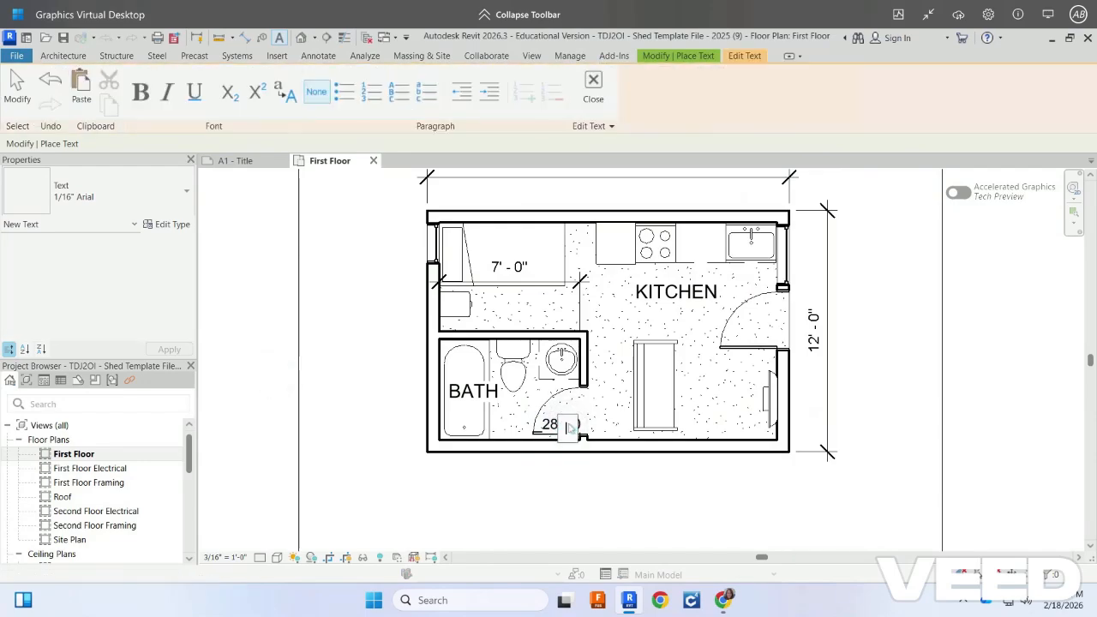
key("Escape")
left_click(561, 424)
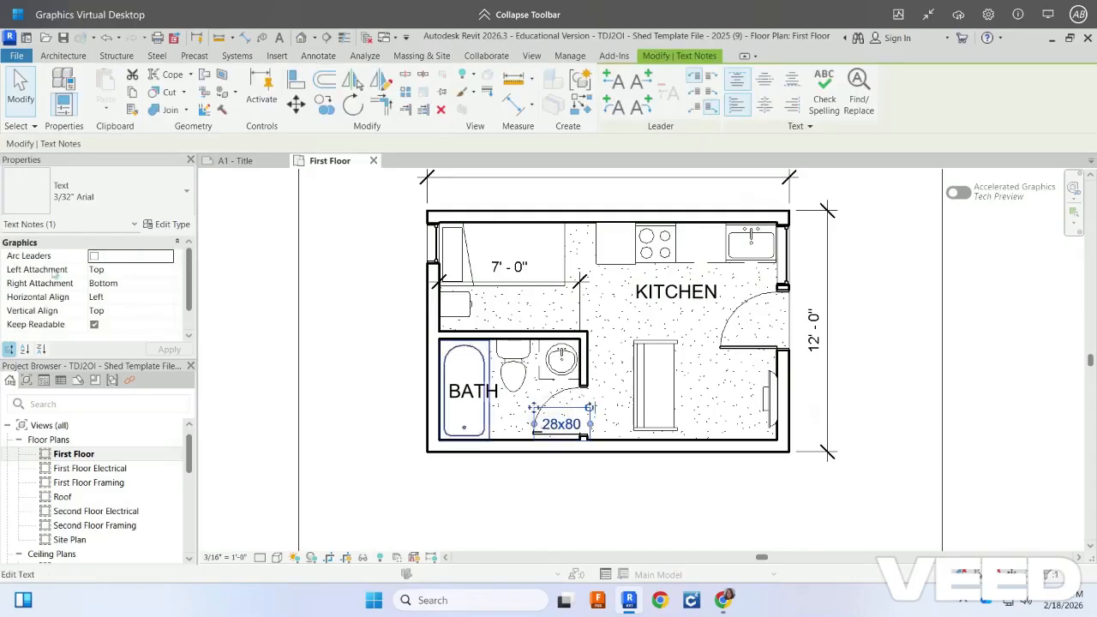
left_click(133, 193)
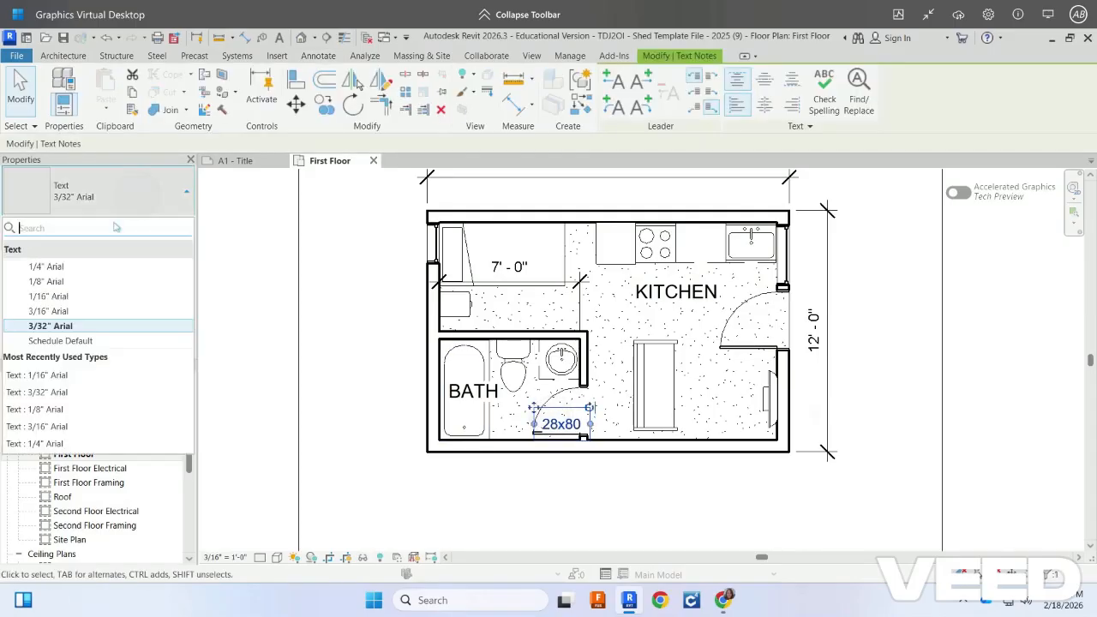
left_click(65, 296)
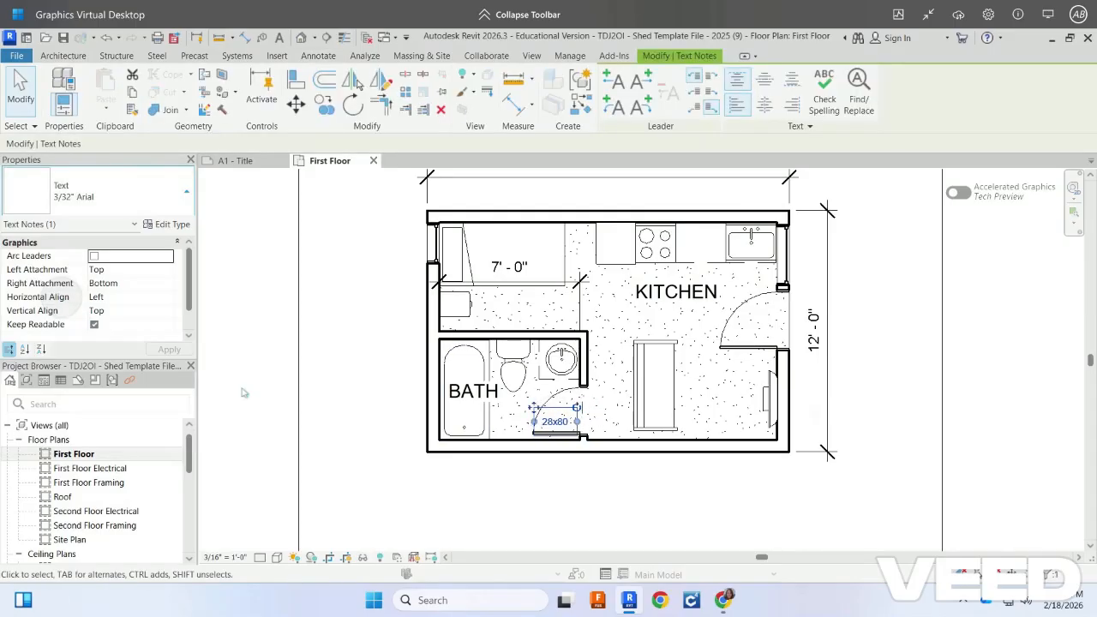
left_click(286, 473)
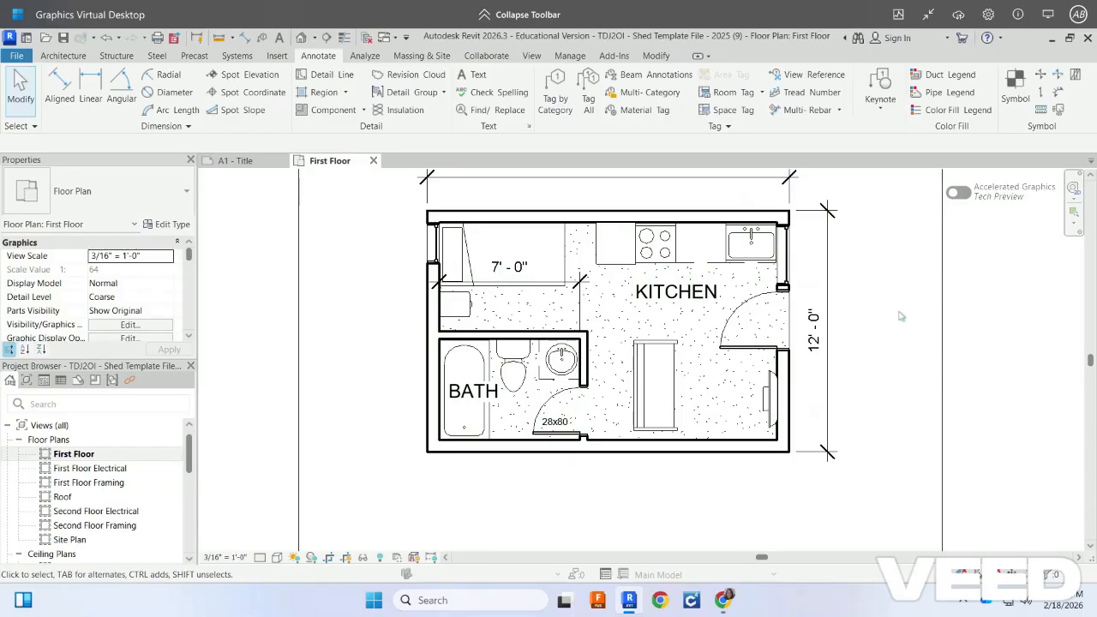
Add the room size note 10-0 x 6-0 in 1/16" Arial just below the KITCHEN label.
scroll(423, 436, "down", 2)
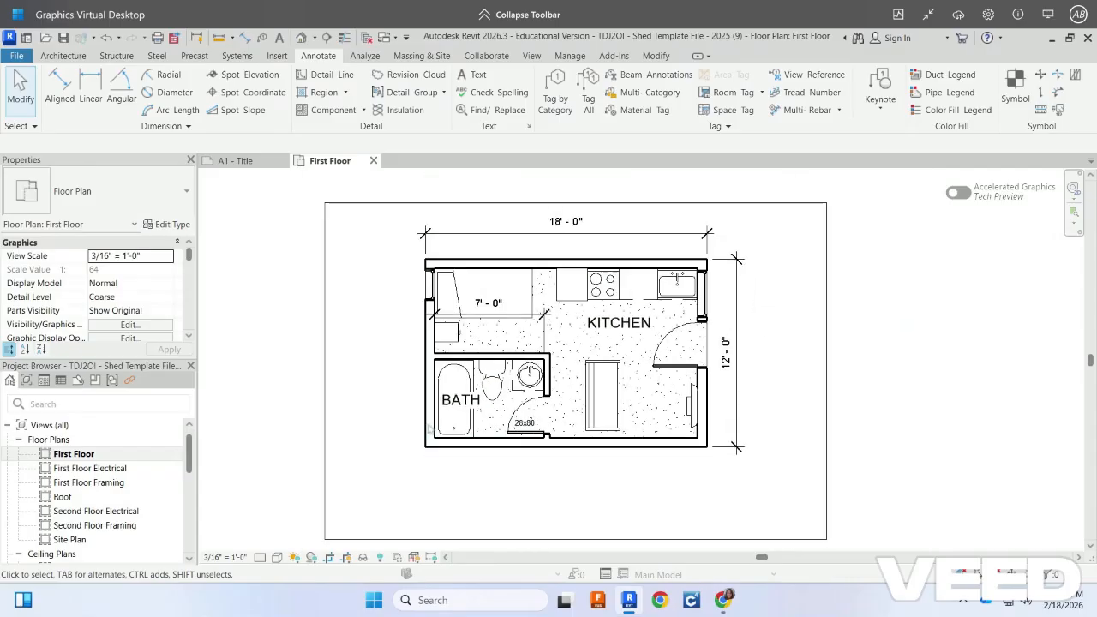
scroll(428, 429, "down", 1)
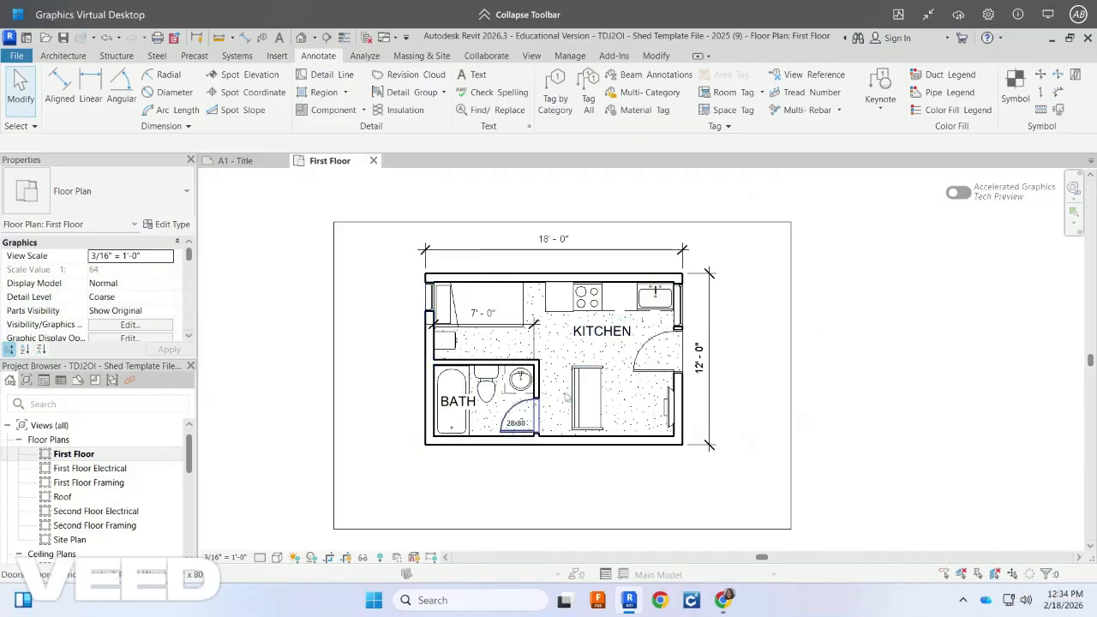
scroll(610, 345, "up", 1)
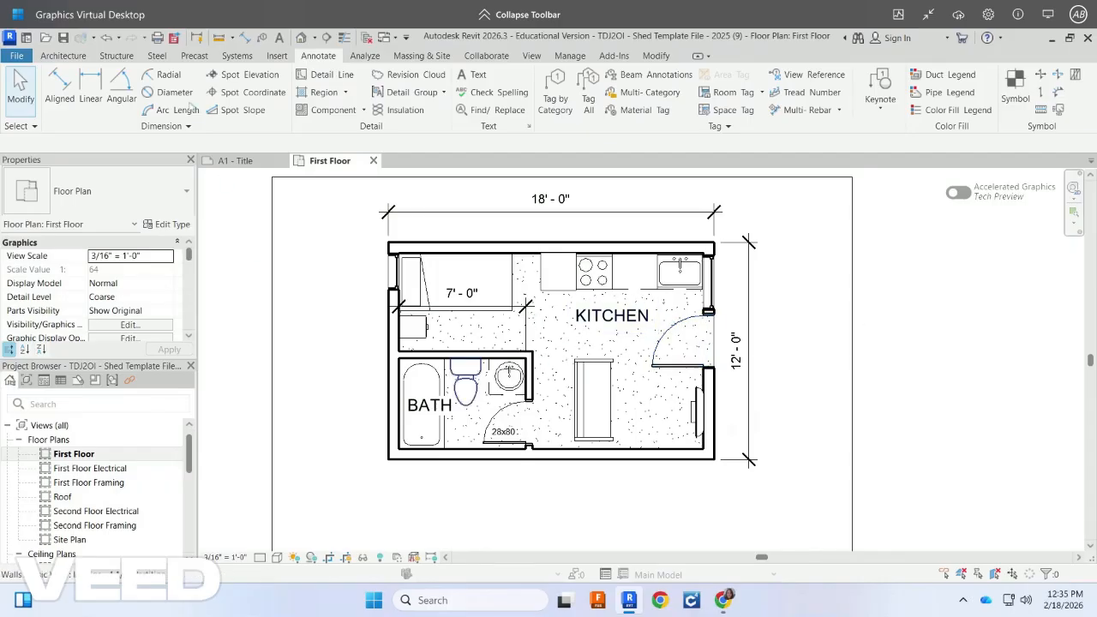
left_click(278, 37)
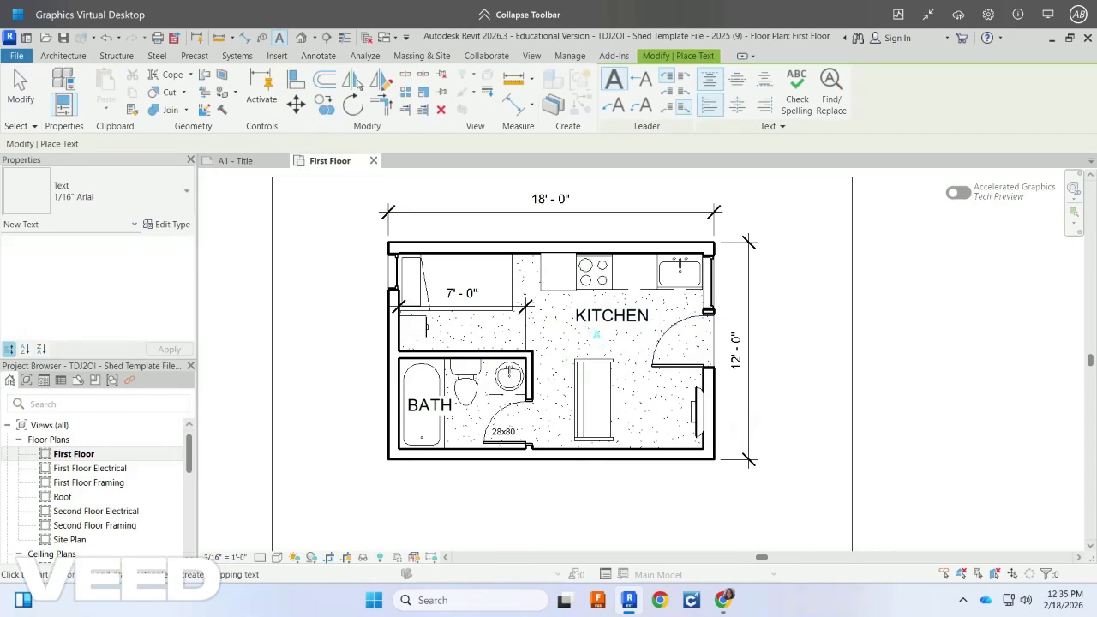
left_click(591, 333)
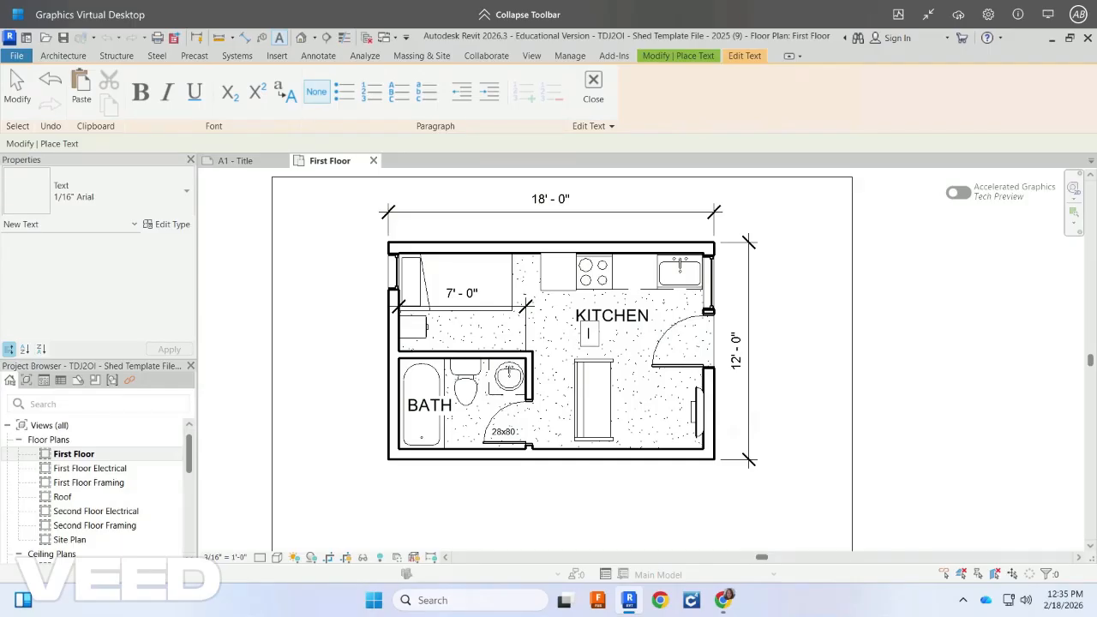
type("10")
type("'x")
key("BackSpace")
key("BackSpace")
type("-0x")
type("6")
type("'")
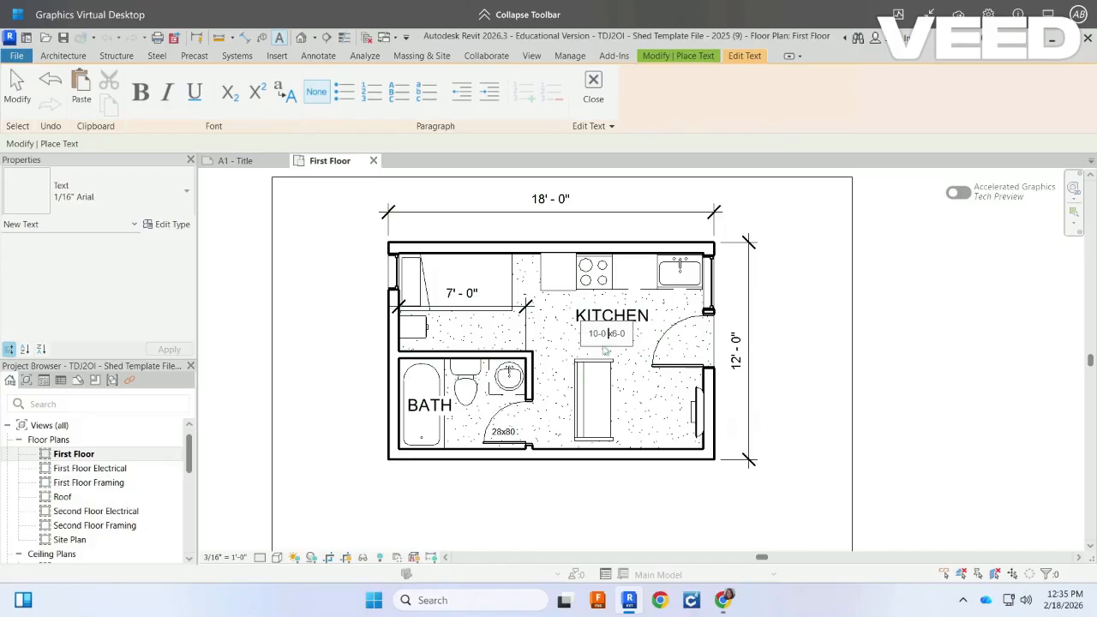
left_click(831, 388)
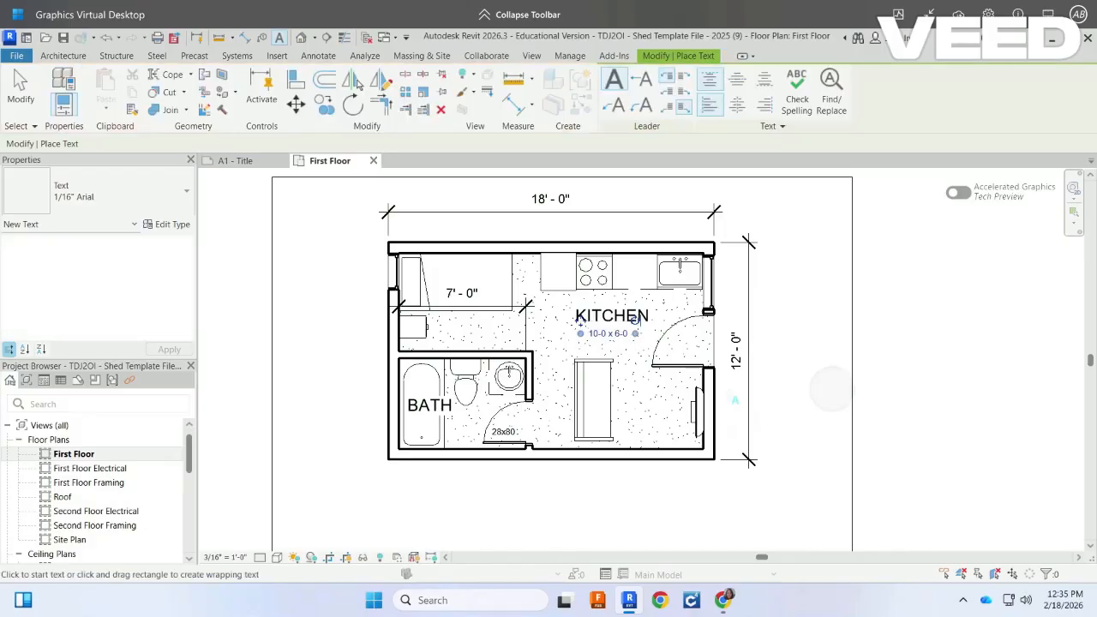
left_click(885, 400)
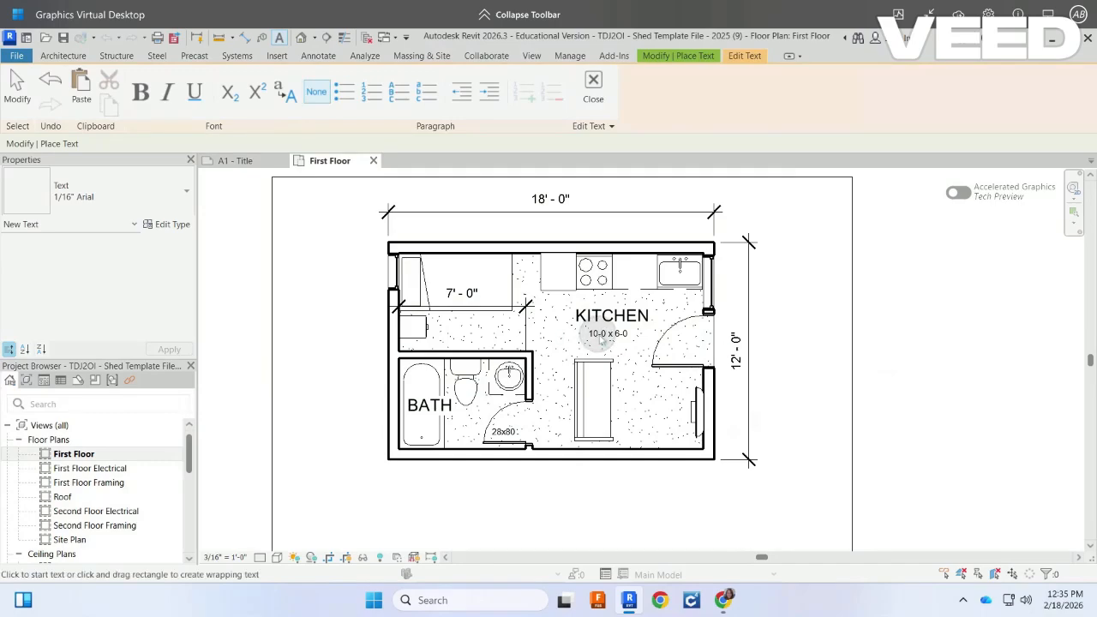
key("Escape")
key("Escape")
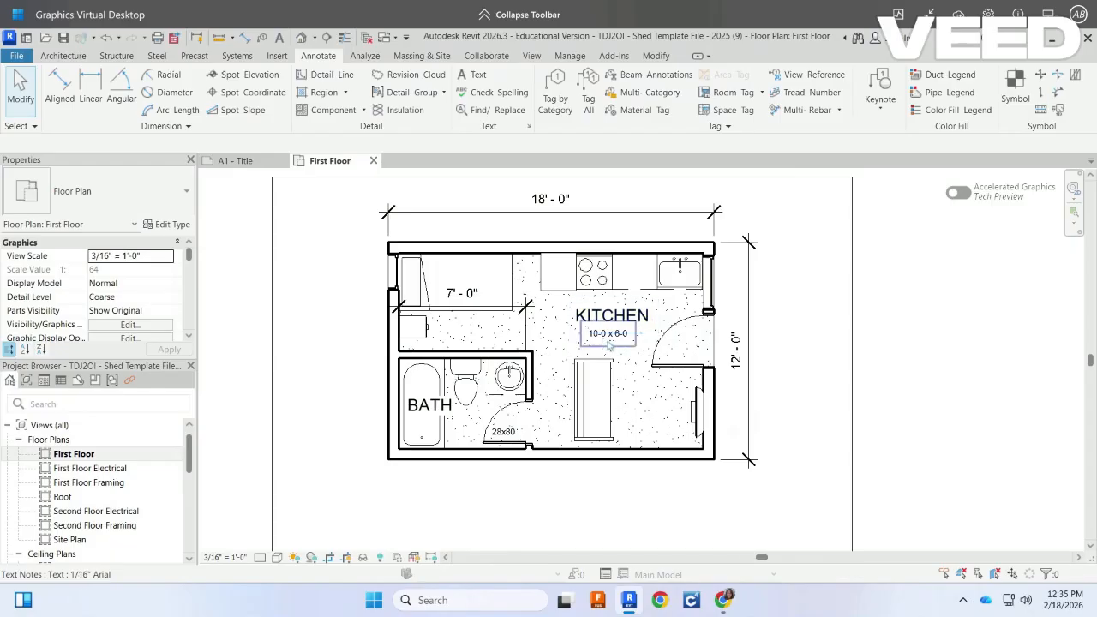
Change the 10-0 x 6-0 note to 3/32" Arial and move it up and slightly left, close beneath the KITCHEN label.
left_click(608, 335)
left_click(167, 204)
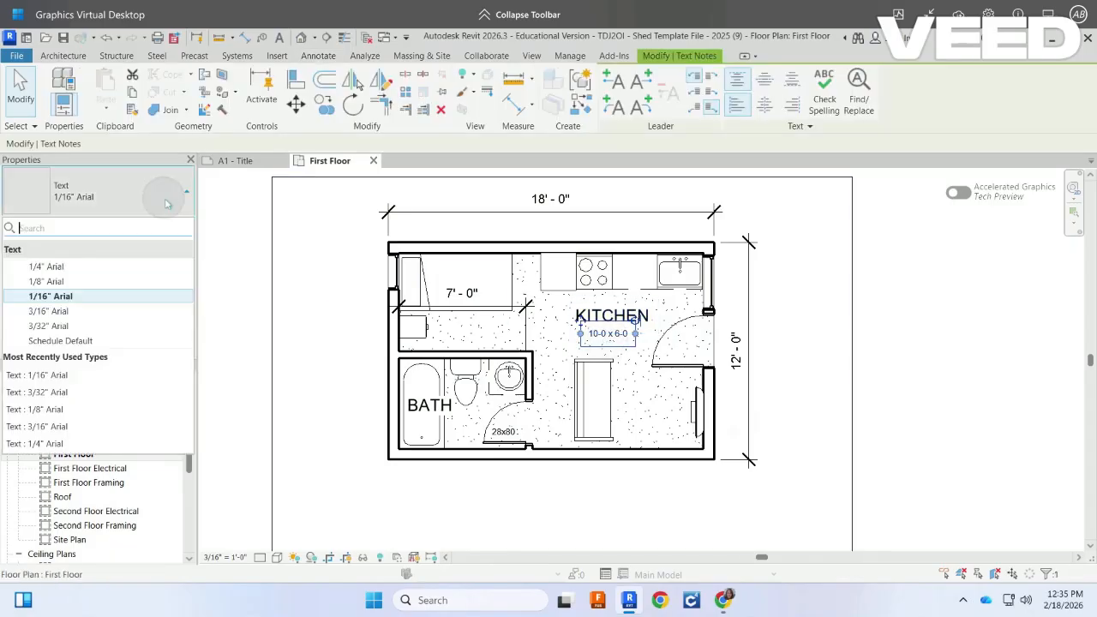
left_click(60, 326)
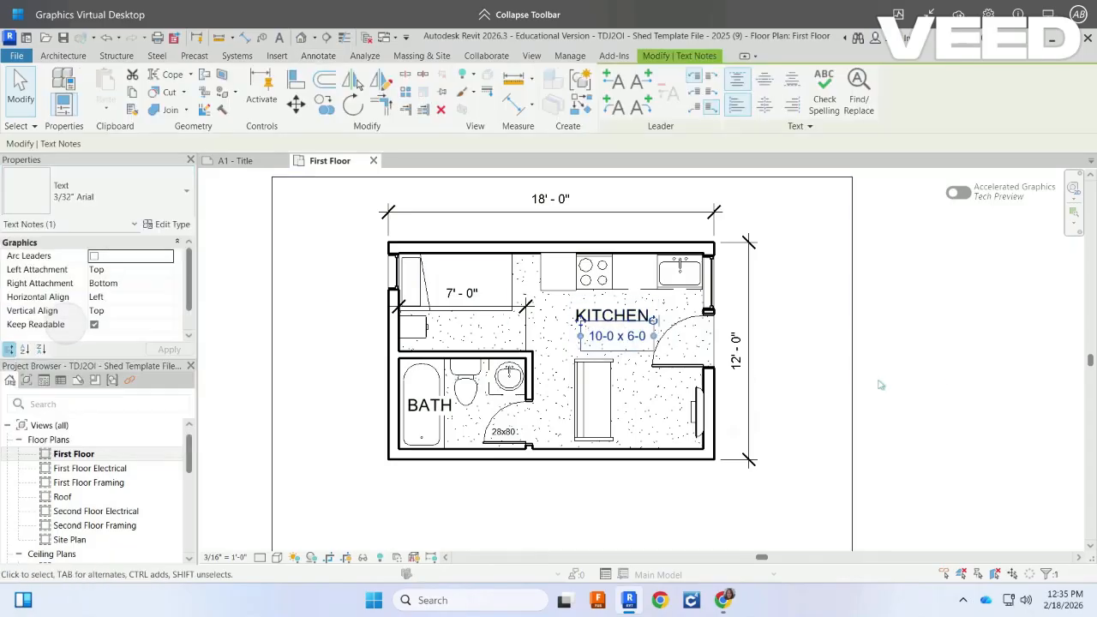
scroll(628, 372, "up", 2)
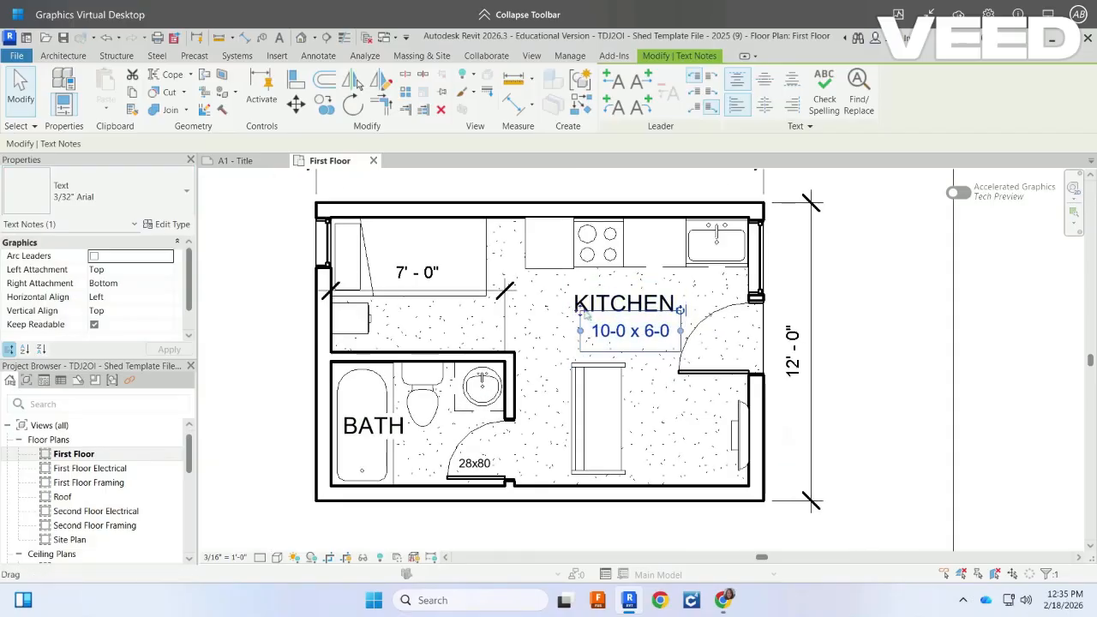
left_click_drag(579, 315, 569, 304)
left_click(883, 321)
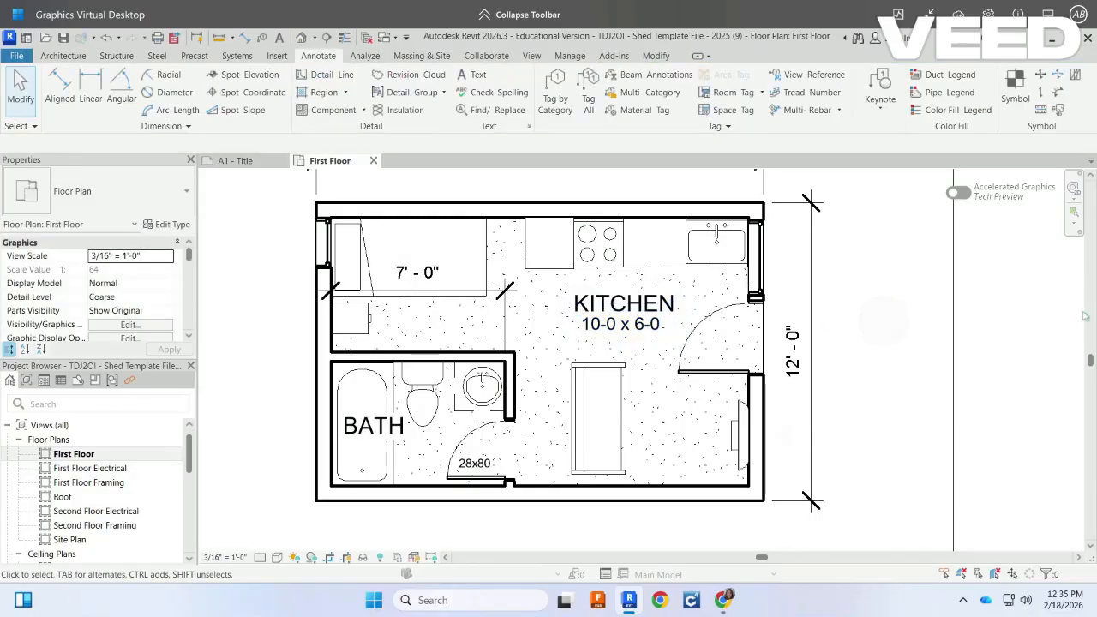
scroll(1081, 316, "down", 2)
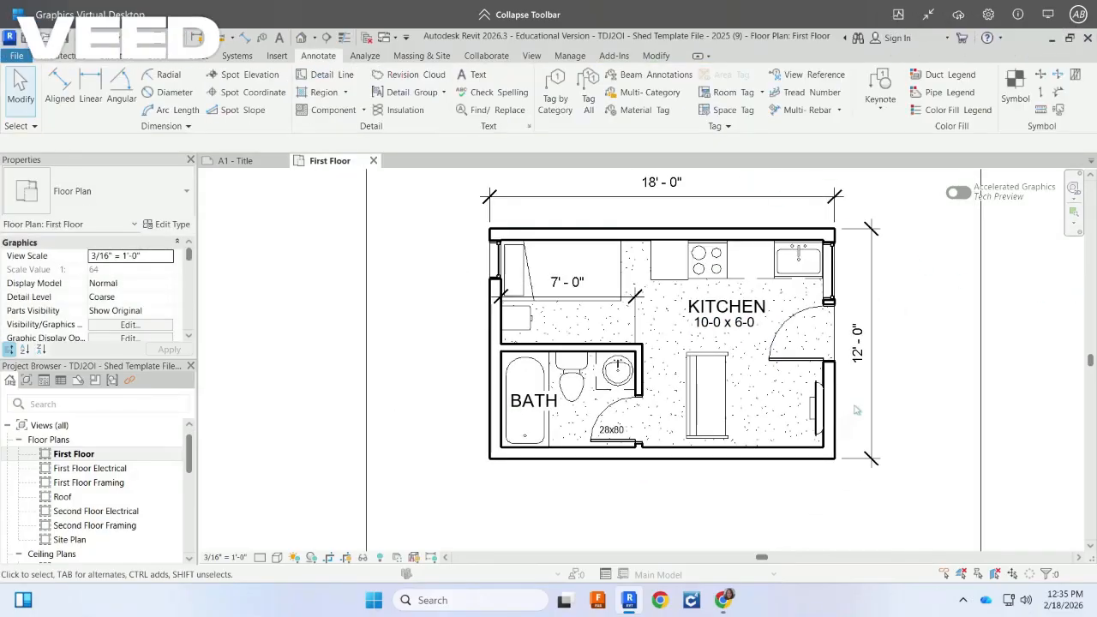